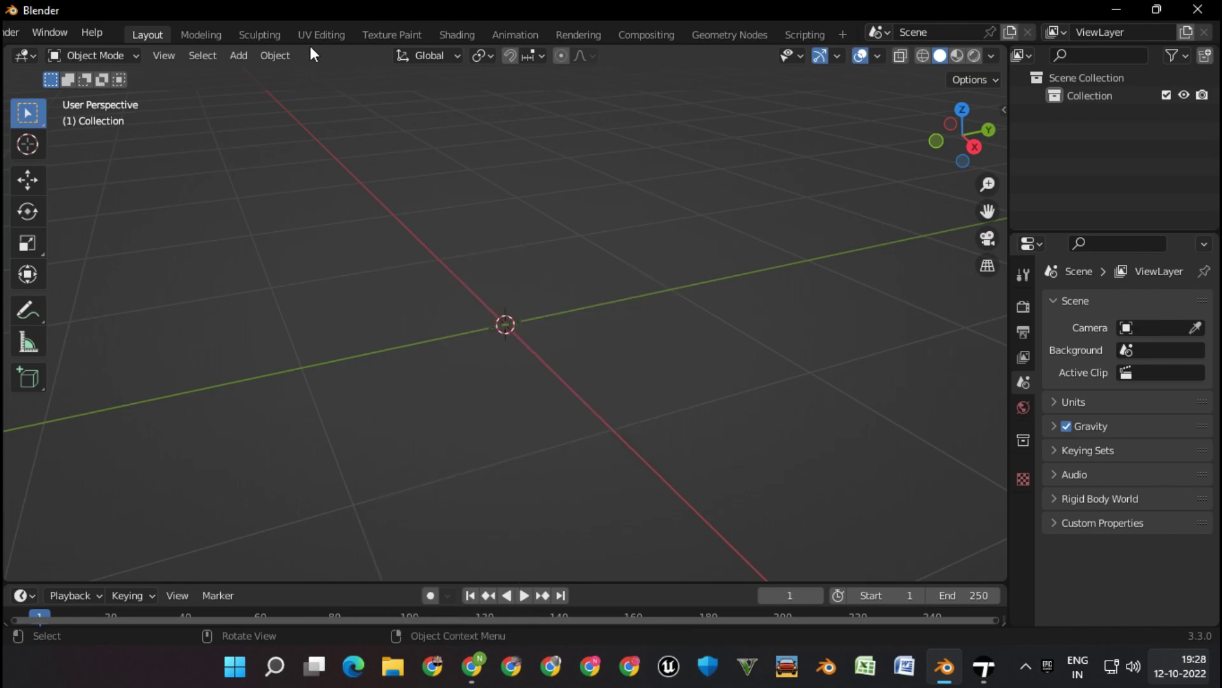
- Search the add-ons for 'Land' and enable the A.N.T. Landscape add-on in Blender
{"action": "left_click", "coordinate": [40, 39]}
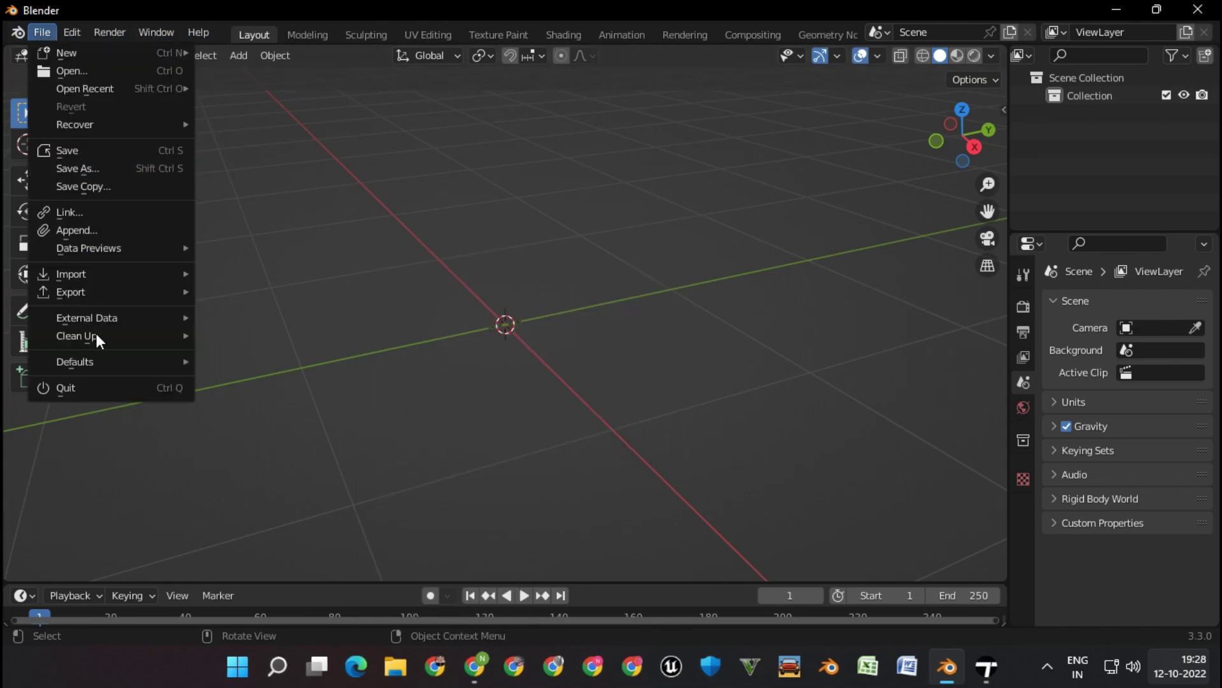
{"action": "left_click", "coordinate": [127, 289]}
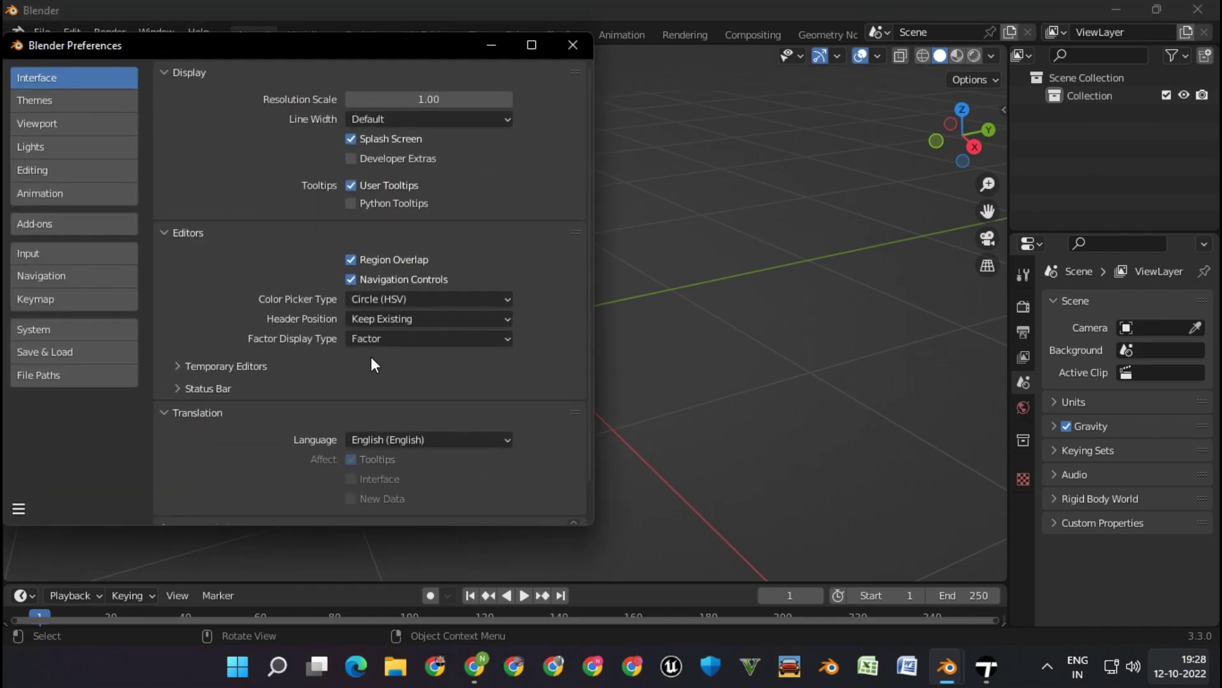
{"action": "left_click", "coordinate": [74, 223]}
{"action": "left_click", "coordinate": [491, 99]}
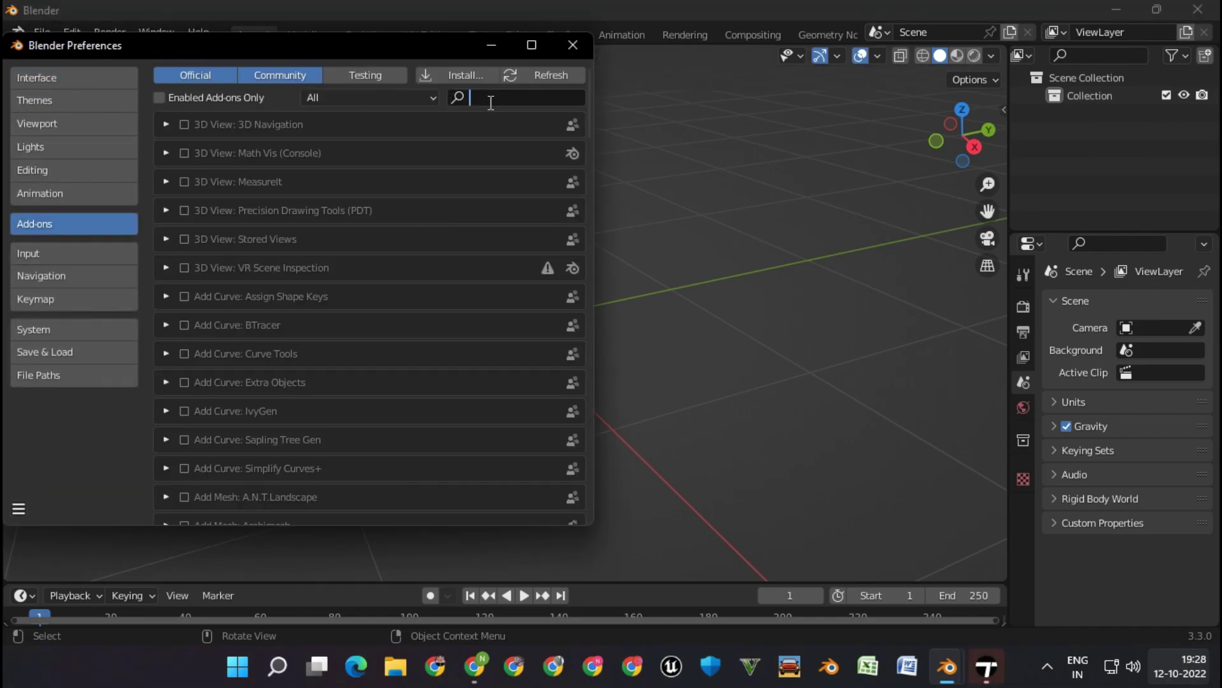
{"action": "type", "text": "Land"}
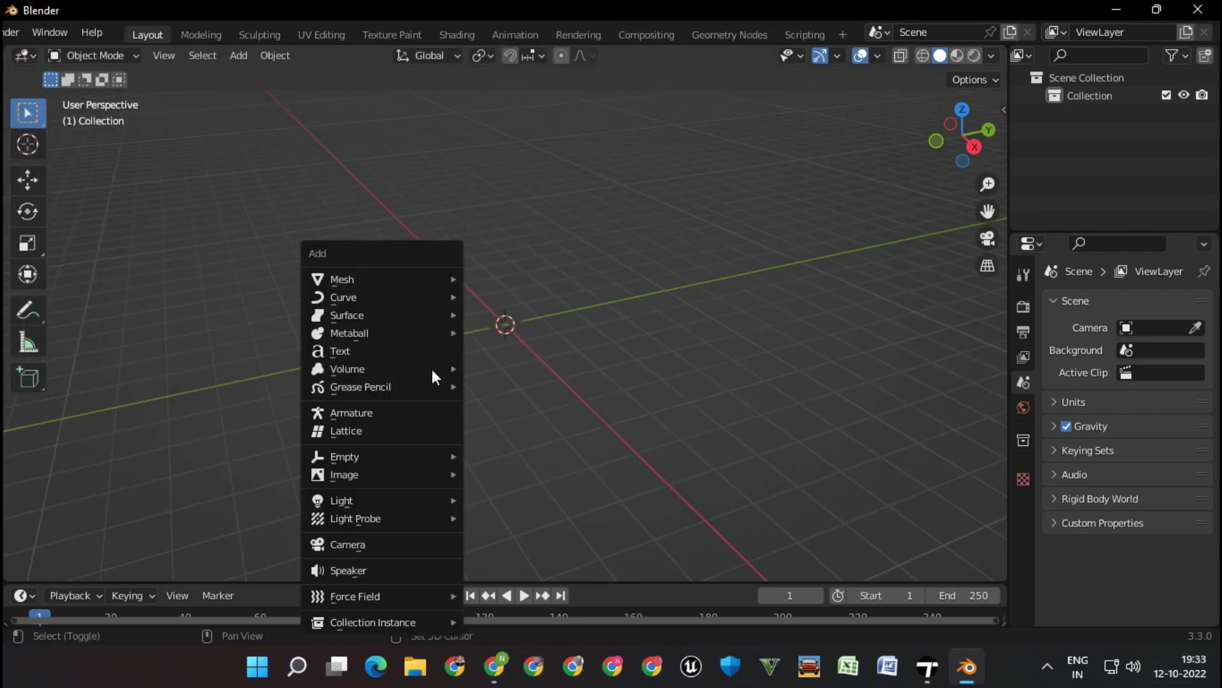
- Add an A.N.T. Landscape mesh and apply the canyon terrain preset
{"action": "left_click", "coordinate": [500, 474]}
{"action": "scroll", "coordinate": [504, 340], "scroll_direction": "up", "scroll_amount": 5}
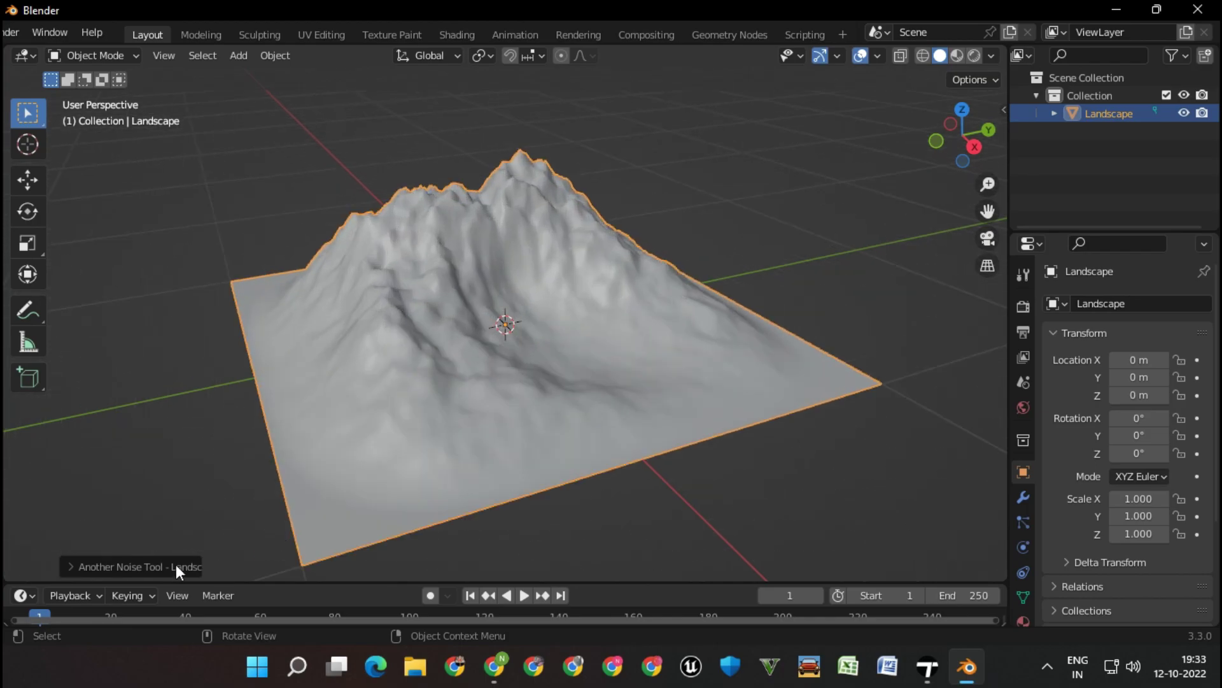
{"action": "left_click", "coordinate": [72, 566]}
{"action": "left_click", "coordinate": [181, 136]}
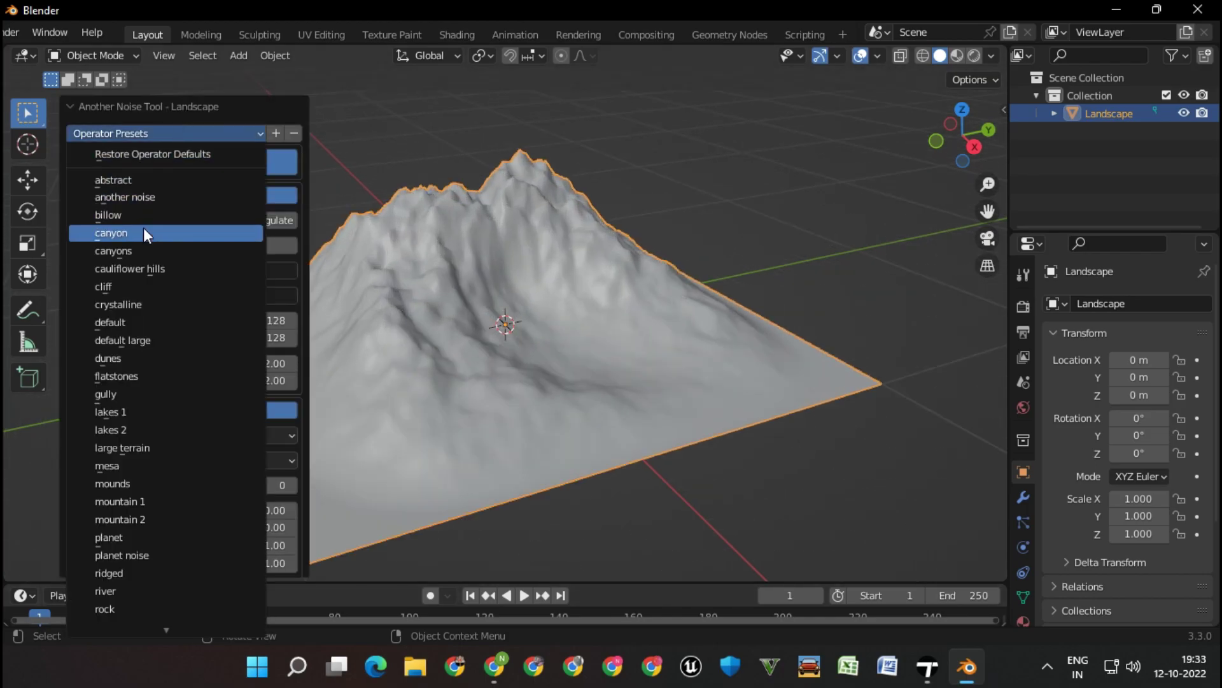
{"action": "left_click", "coordinate": [143, 234]}
{"action": "mouse_move", "coordinate": [473, 335]}
{"action": "middle_mouse_down"}
{"action": "mouse_move", "coordinate": [623, 316]}
{"action": "mouse_move", "coordinate": [528, 290]}
{"action": "middle_mouse_up"}
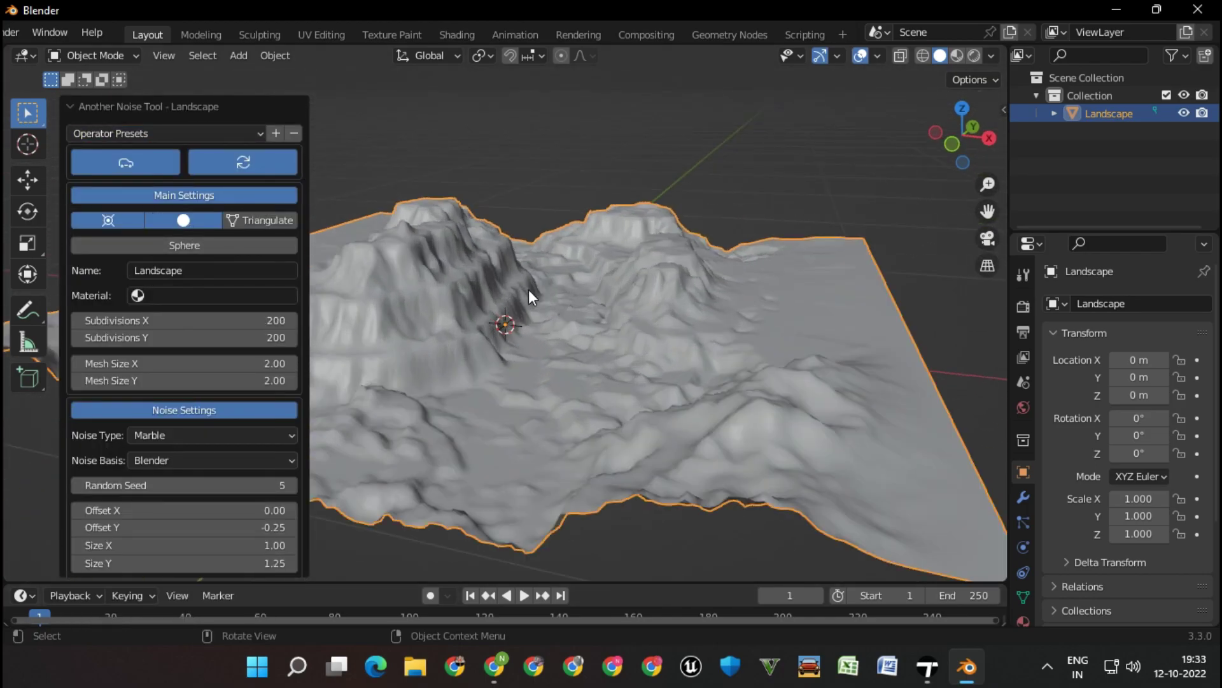
{"action": "scroll", "coordinate": [549, 300], "scroll_direction": "up", "scroll_amount": 2}
{"action": "mouse_move", "coordinate": [734, 335]}
{"action": "middle_mouse_down"}
{"action": "mouse_move", "coordinate": [813, 350]}
{"action": "mouse_move", "coordinate": [586, 312]}
{"action": "mouse_move", "coordinate": [633, 329]}
{"action": "mouse_move", "coordinate": [655, 300]}
{"action": "middle_mouse_up"}
{"action": "scroll", "coordinate": [655, 299], "scroll_direction": "down", "scroll_amount": 3}
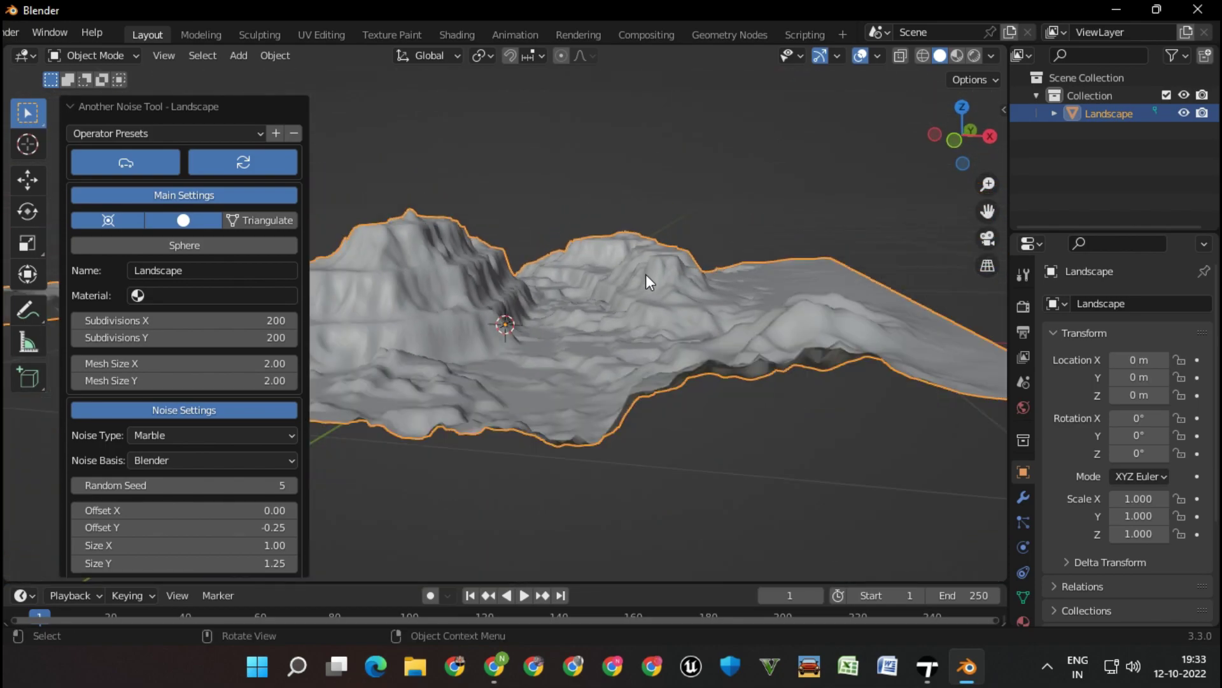
- Try Distorted Noise as the terrain noise type, then settle on Marble
{"action": "left_click", "coordinate": [207, 435]}
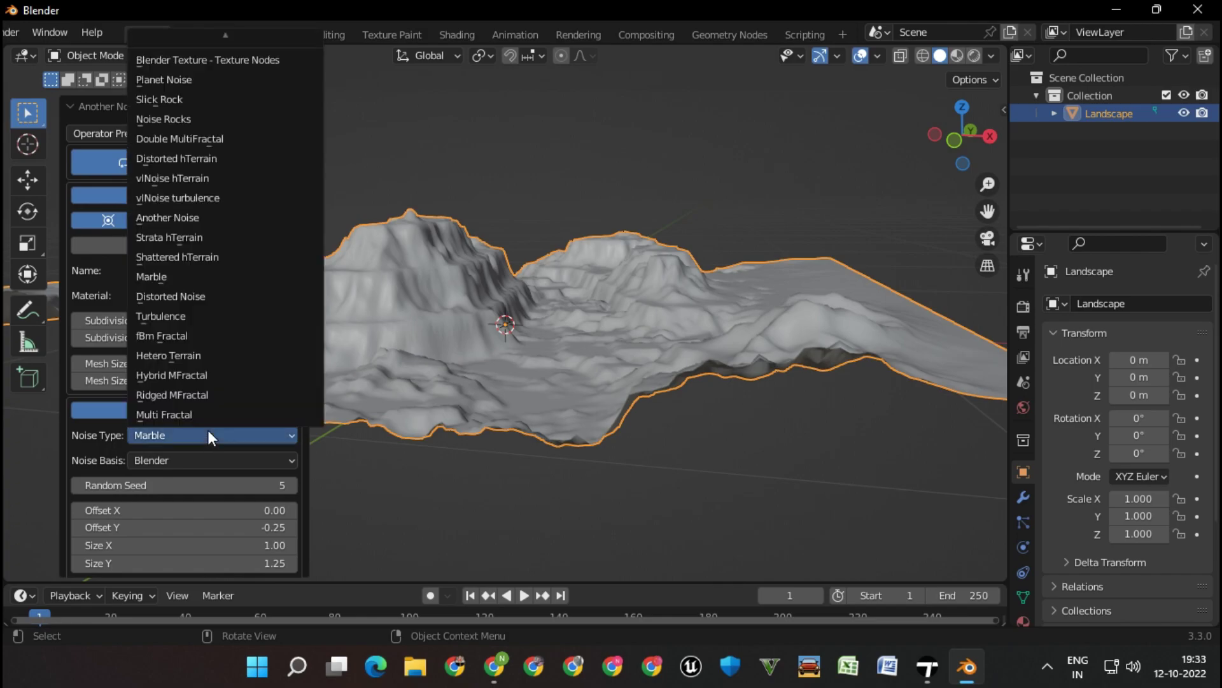
{"action": "left_click", "coordinate": [220, 296]}
{"action": "middle_click_drag", "start_coordinate": [674, 327], "coordinate": [502, 362]}
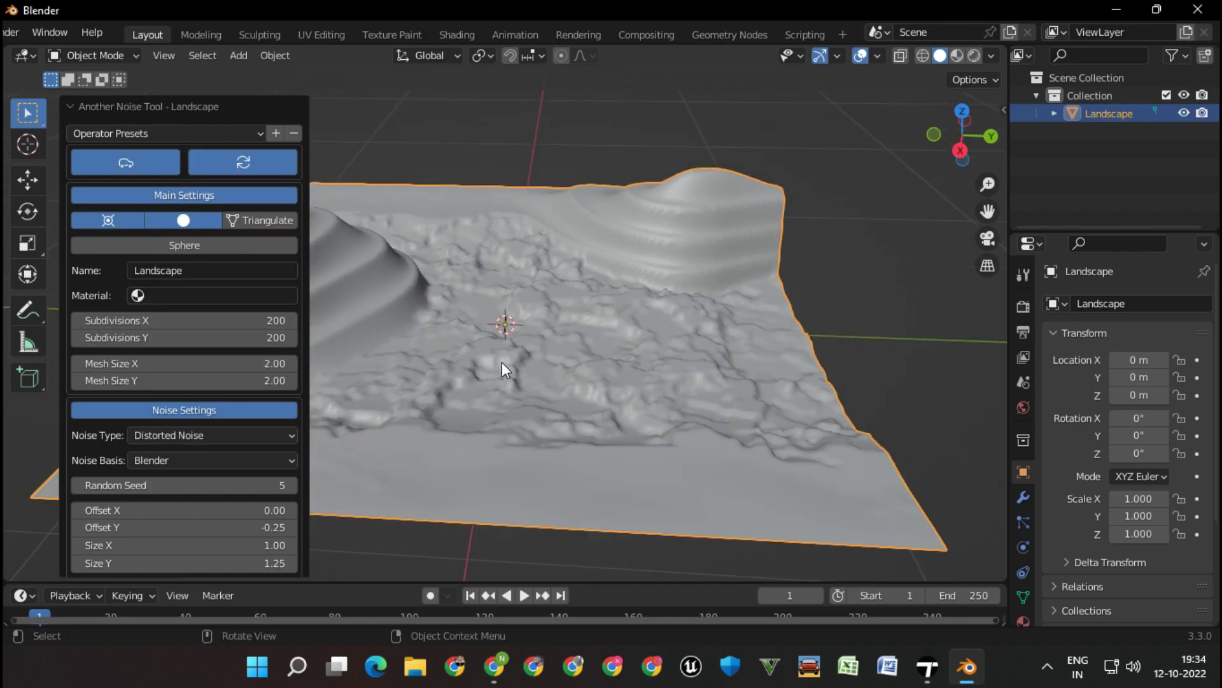
{"action": "left_click", "coordinate": [218, 432]}
{"action": "key", "text": "Return"}
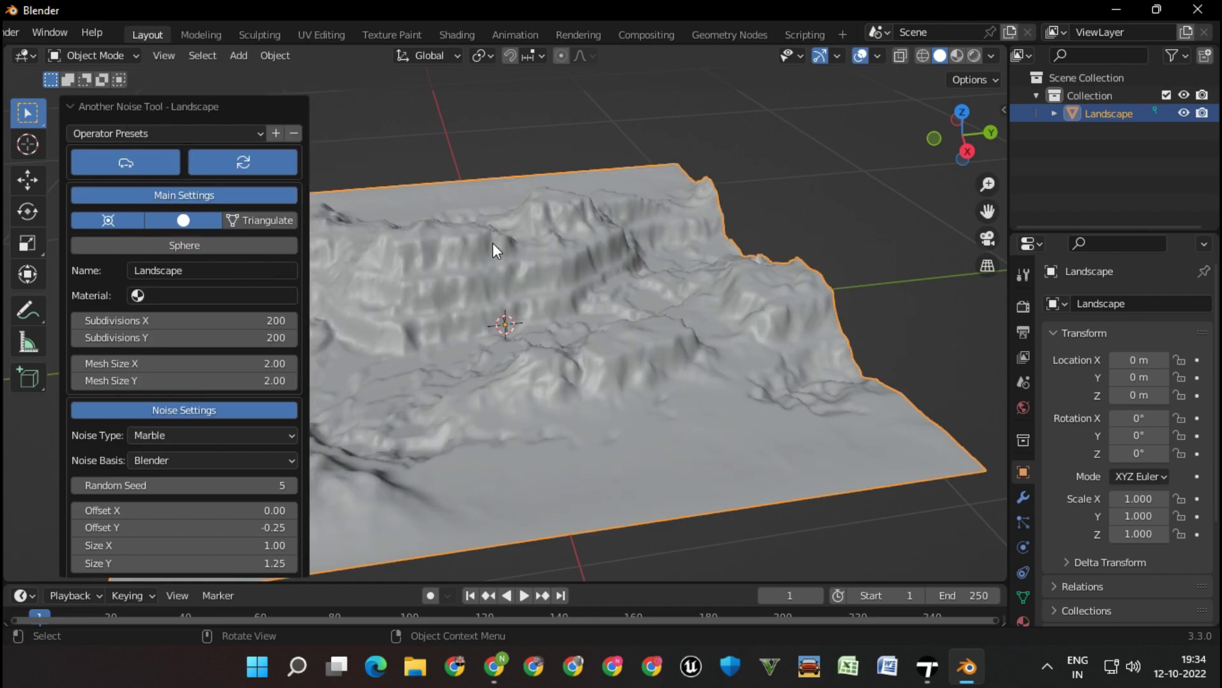
{"action": "left_click", "coordinate": [564, 313]}
{"action": "middle_click_drag", "start_coordinate": [564, 313], "coordinate": [667, 298]}
{"action": "scroll", "coordinate": [671, 298], "scroll_direction": "down", "scroll_amount": 3}
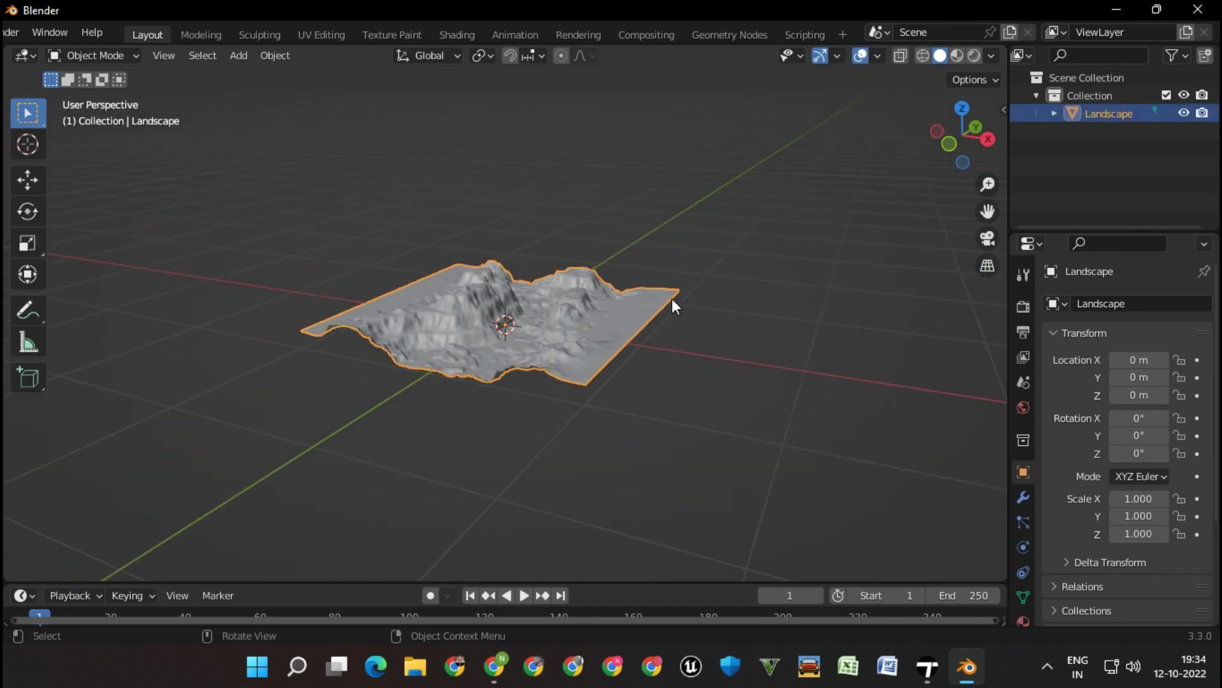
- Start an FBX export and browse to E:\Blender Stuff\Export For ue
{"action": "left_click", "coordinate": [42, 32]}
{"action": "left_click", "coordinate": [388, 451]}
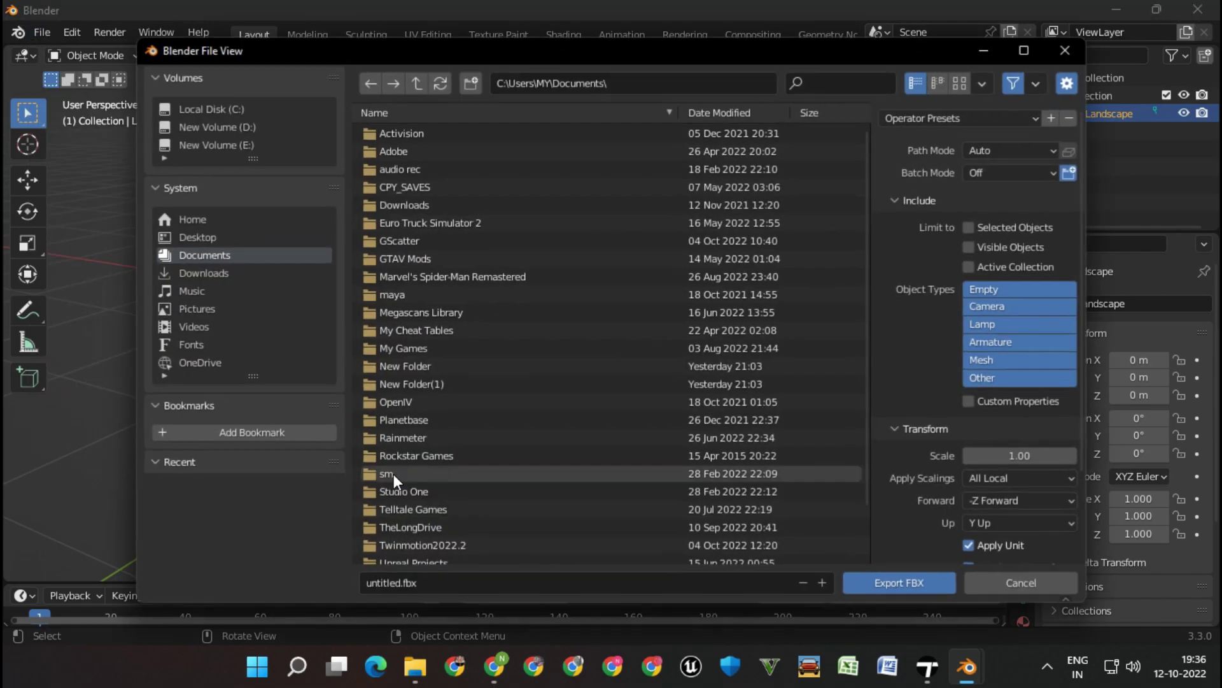
{"action": "left_click", "coordinate": [216, 145]}
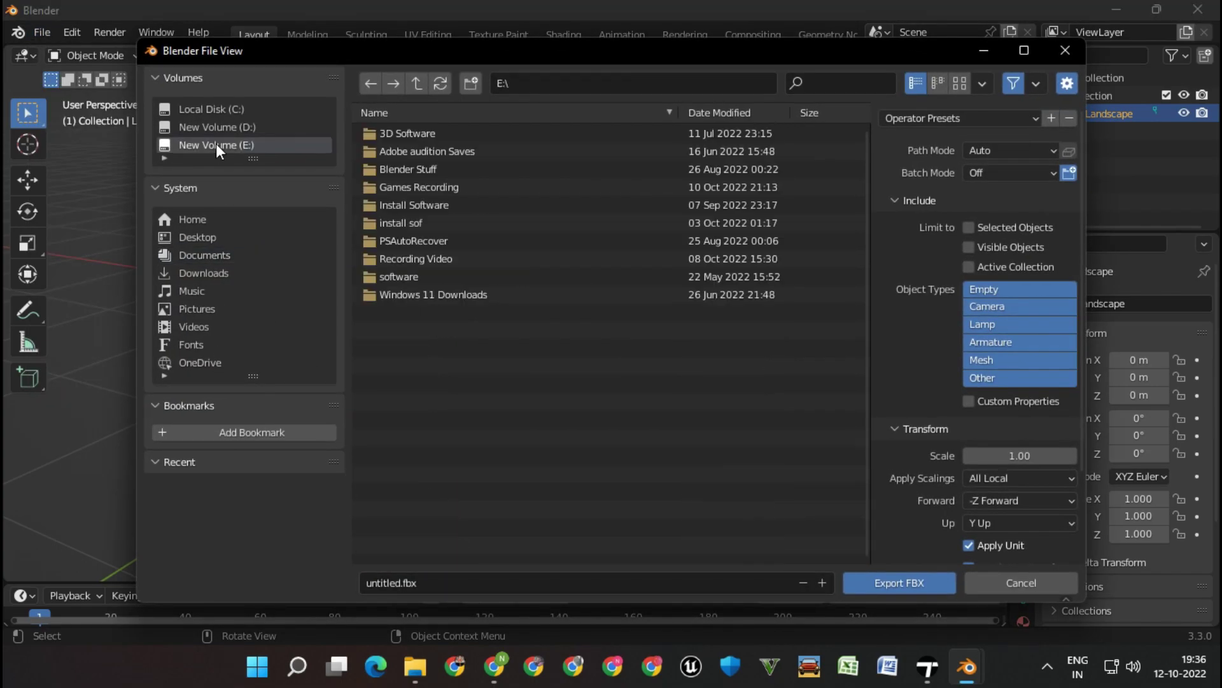
{"action": "left_click", "coordinate": [430, 167]}
{"action": "left_click", "coordinate": [464, 174]}
{"action": "type", "text": "River MS"}
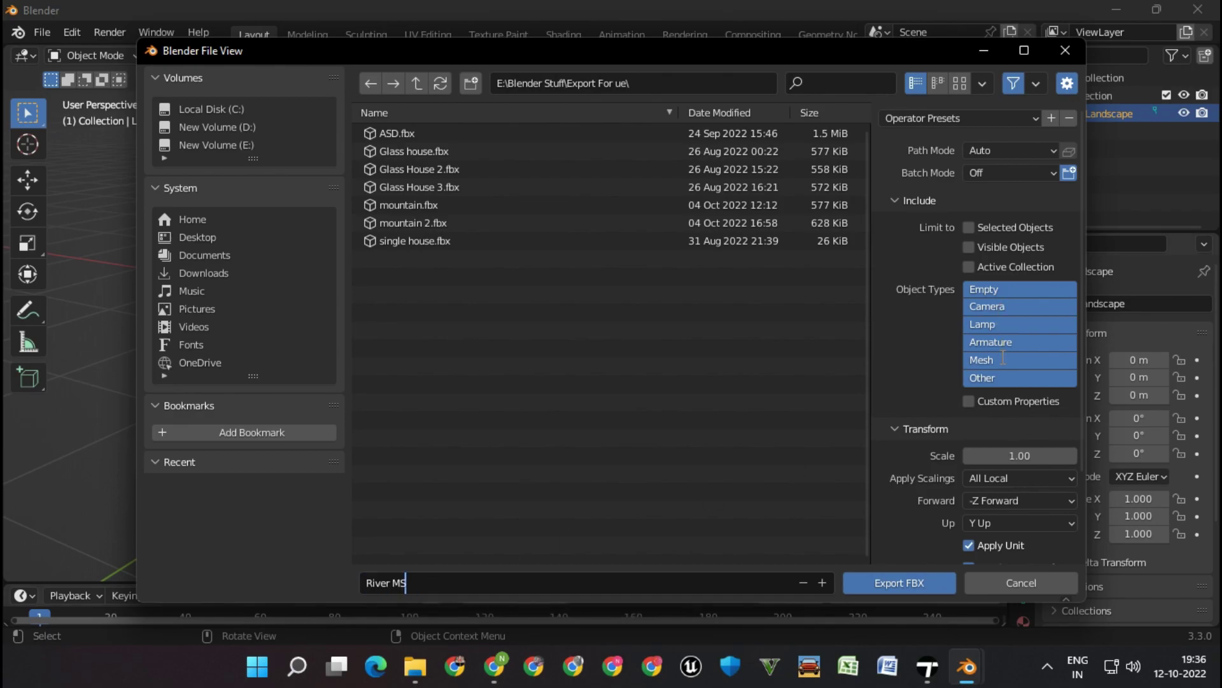
- Set path mode to Copy, limit to selected objects, and export River MS.fbx
{"action": "left_click", "coordinate": [1002, 173]}
{"action": "left_click", "coordinate": [1000, 151]}
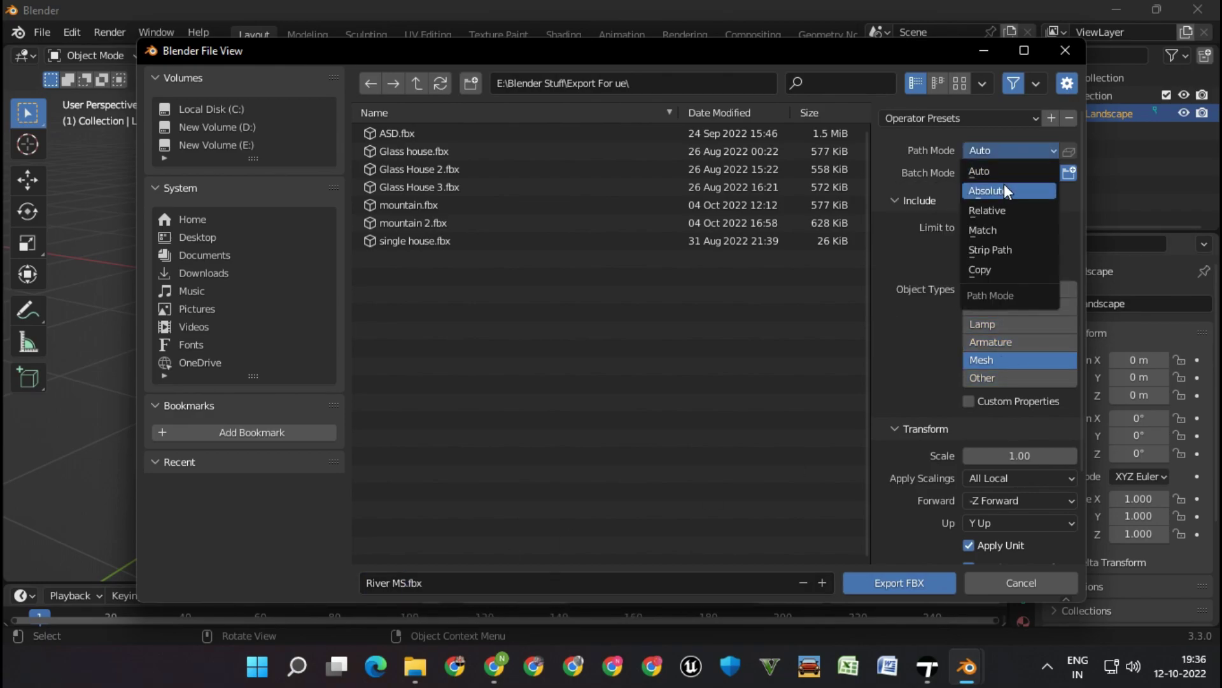
{"action": "left_click", "coordinate": [1006, 268]}
{"action": "left_click", "coordinate": [970, 227]}
{"action": "scroll", "coordinate": [1017, 421], "scroll_direction": "down", "scroll_amount": 3}
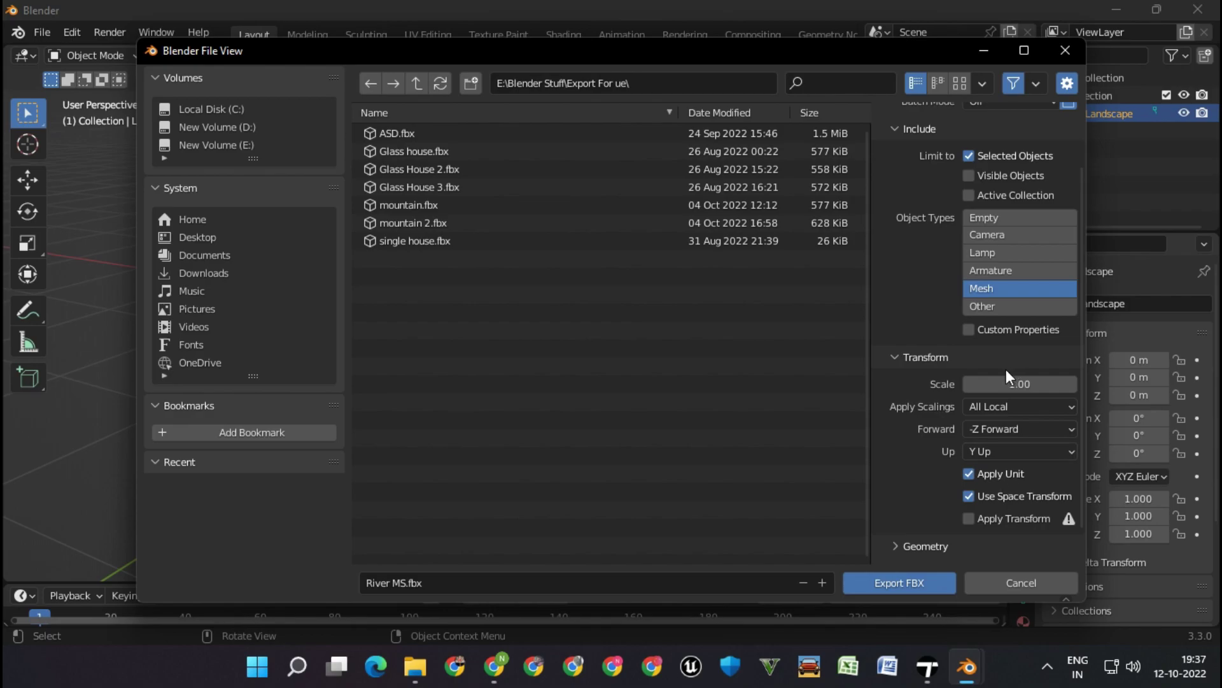
{"action": "left_click", "coordinate": [873, 583]}
{"action": "mouse_move", "coordinate": [967, 666]}
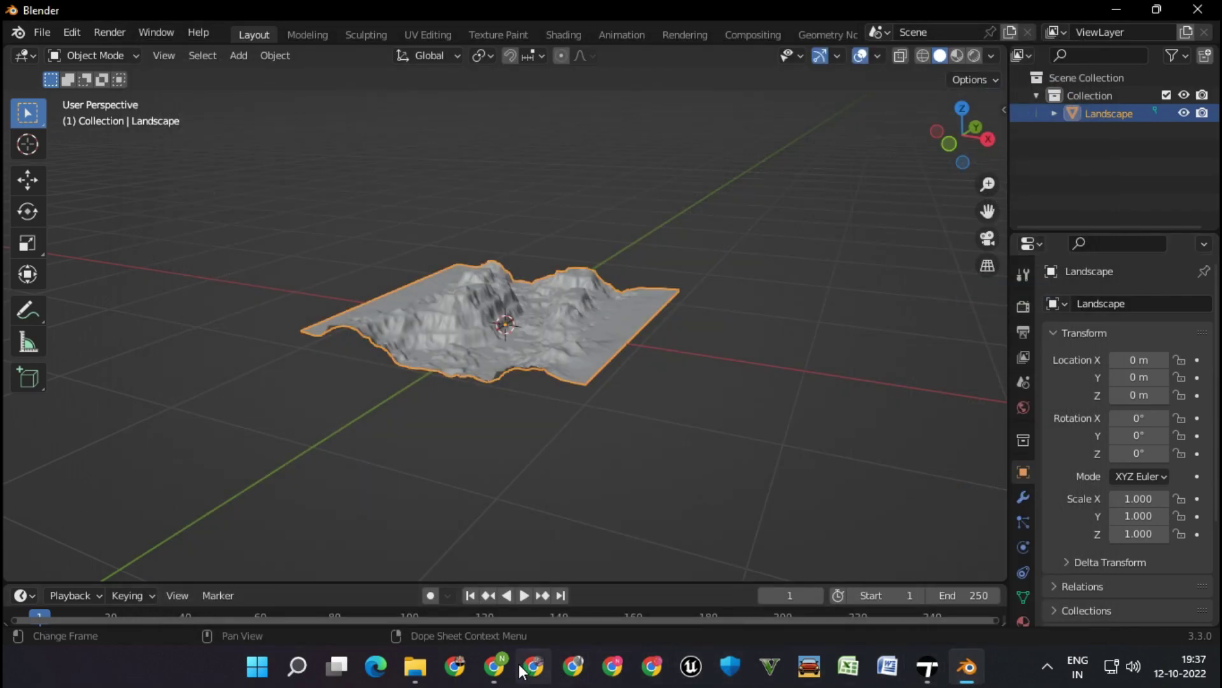
- Import River MS.fbx from the Export For ue folder into Twinmotion
{"action": "left_click", "coordinate": [916, 668]}
{"action": "left_click", "coordinate": [235, 490]}
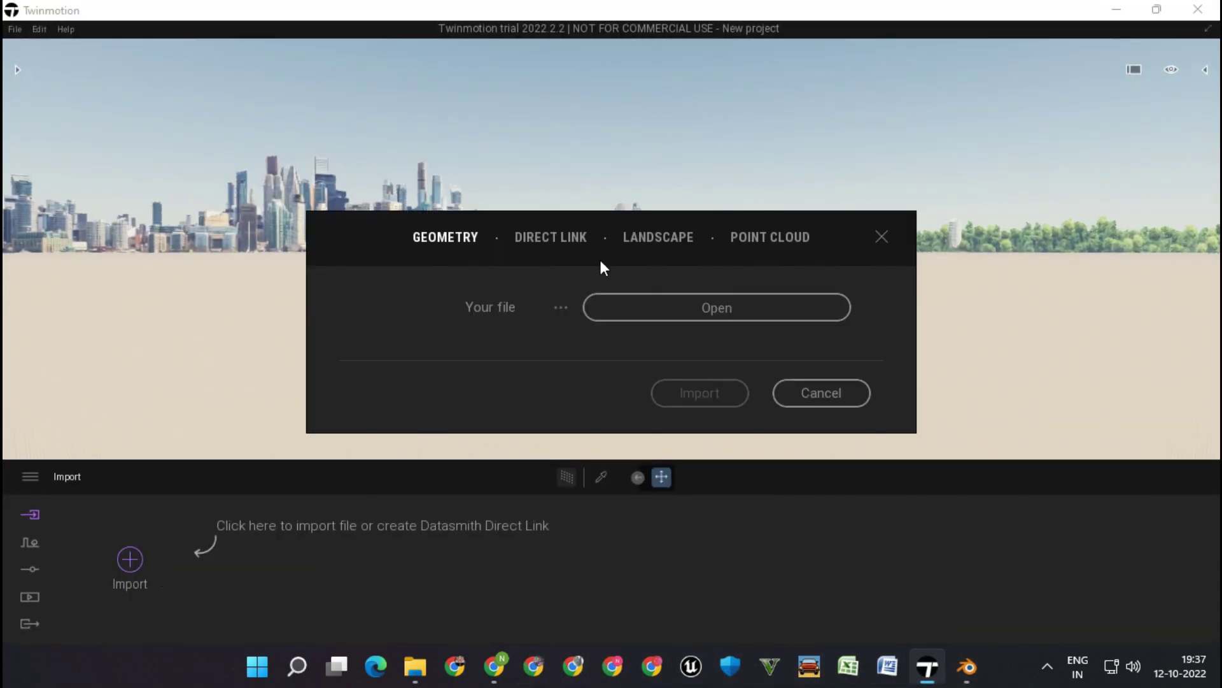
{"action": "left_click", "coordinate": [640, 311]}
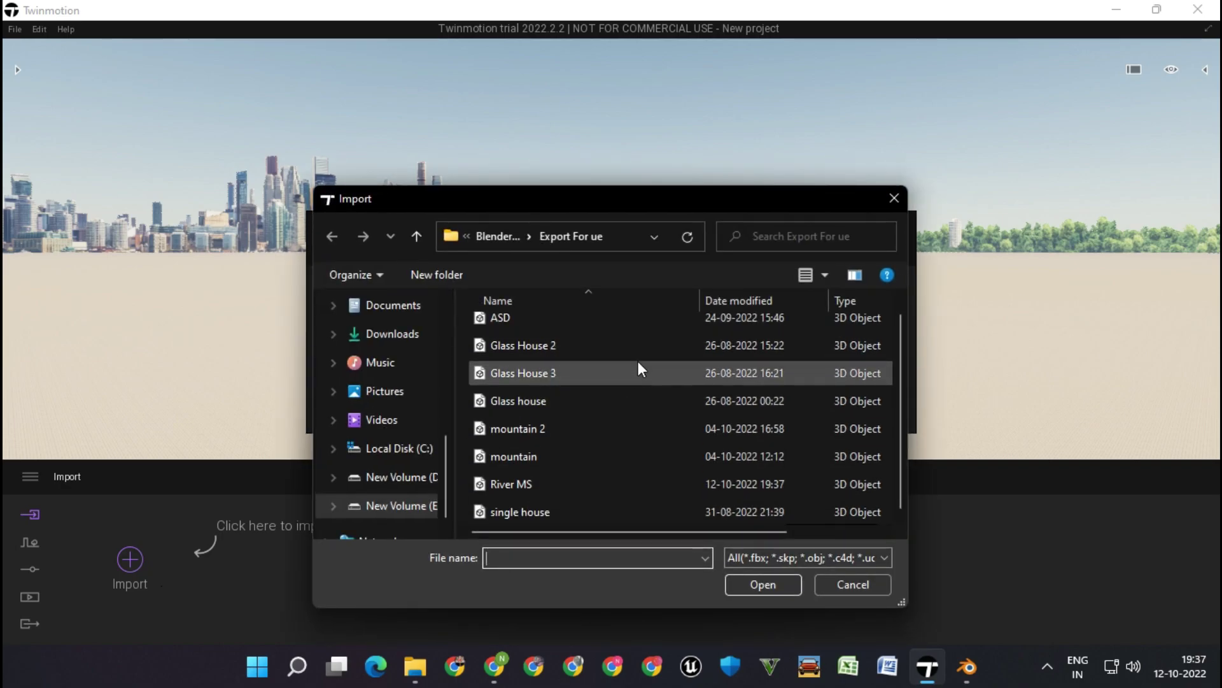
{"action": "scroll", "coordinate": [567, 415], "scroll_direction": "down", "scroll_amount": 1}
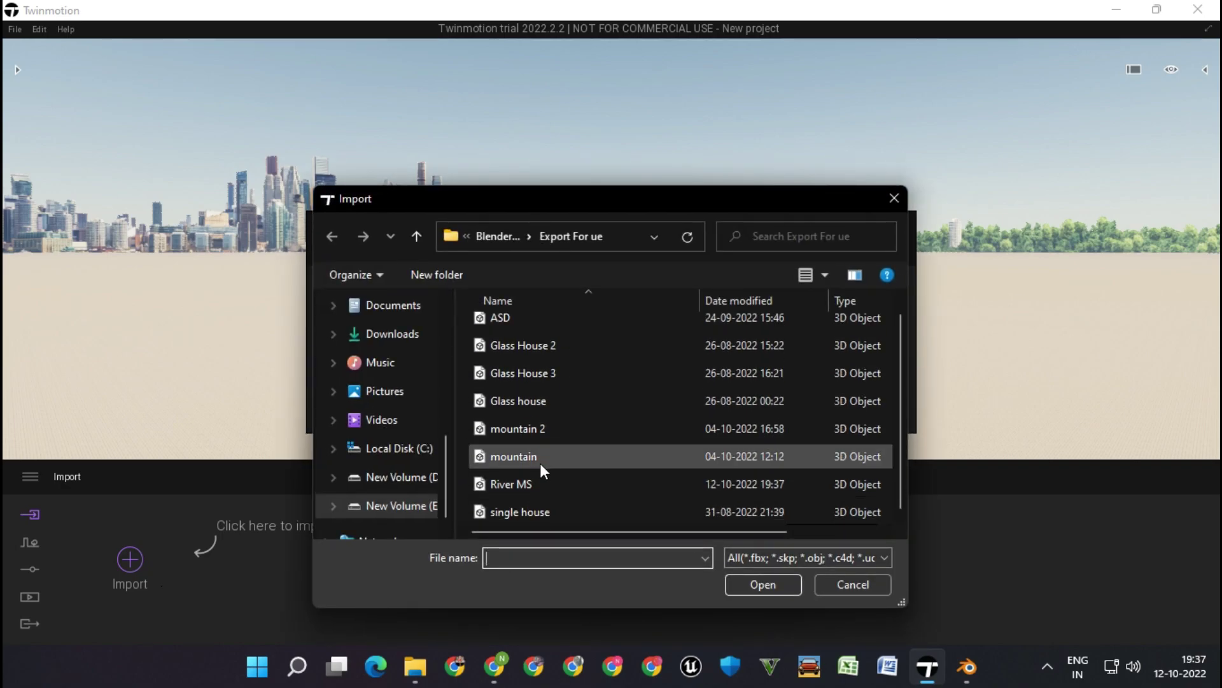
{"action": "double_click", "coordinate": [540, 484]}
{"action": "key", "text": "Return"}
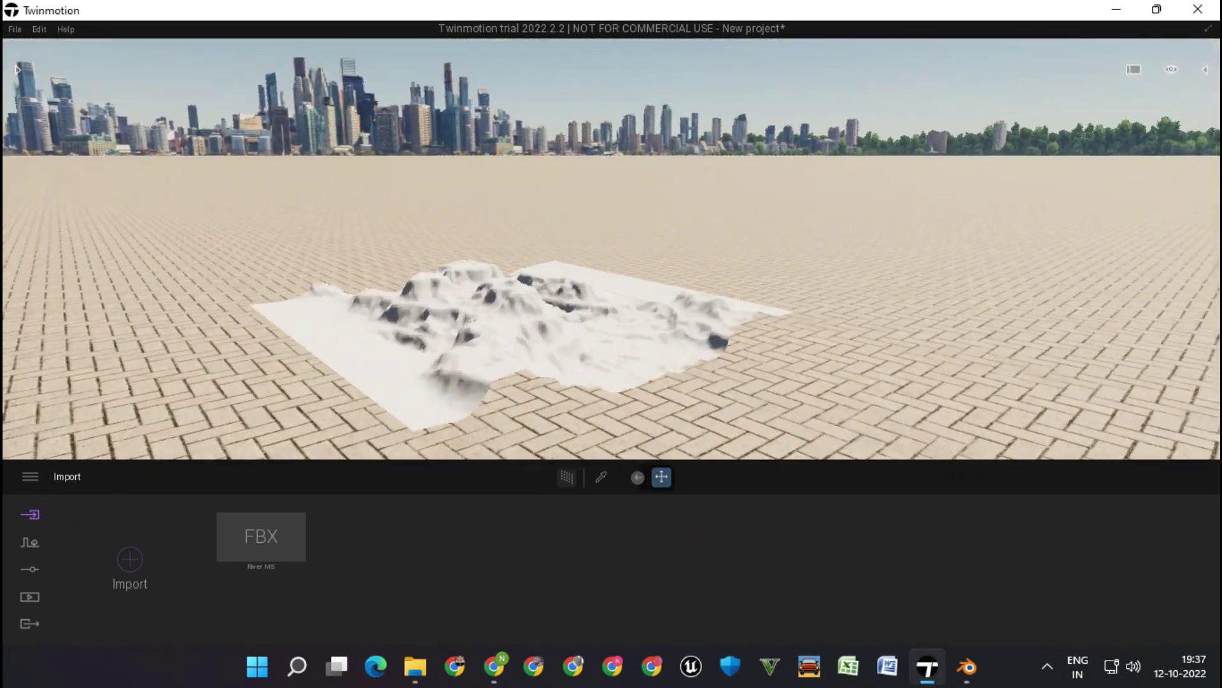
- Select the imported terrain and scale it up several times across the ground
{"action": "left_click_drag", "start_coordinate": [694, 256], "coordinate": [693, 256]}
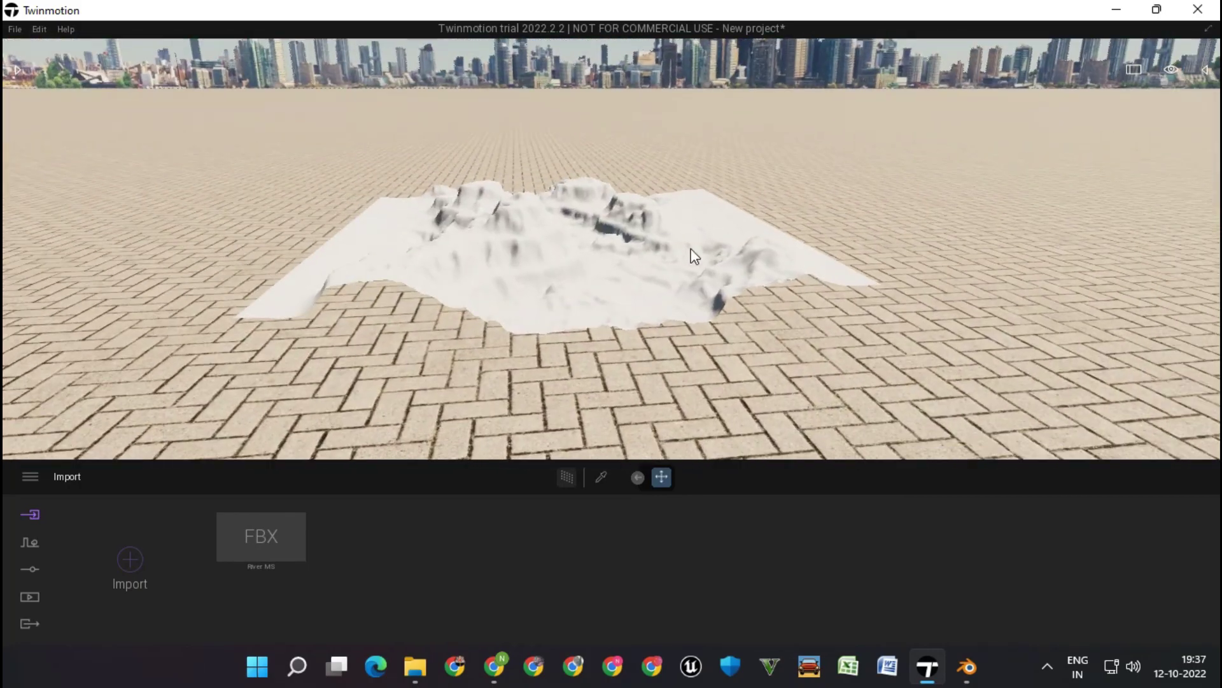
{"action": "left_click_drag", "start_coordinate": [707, 241], "coordinate": [706, 241]}
{"action": "left_click", "coordinate": [559, 219]}
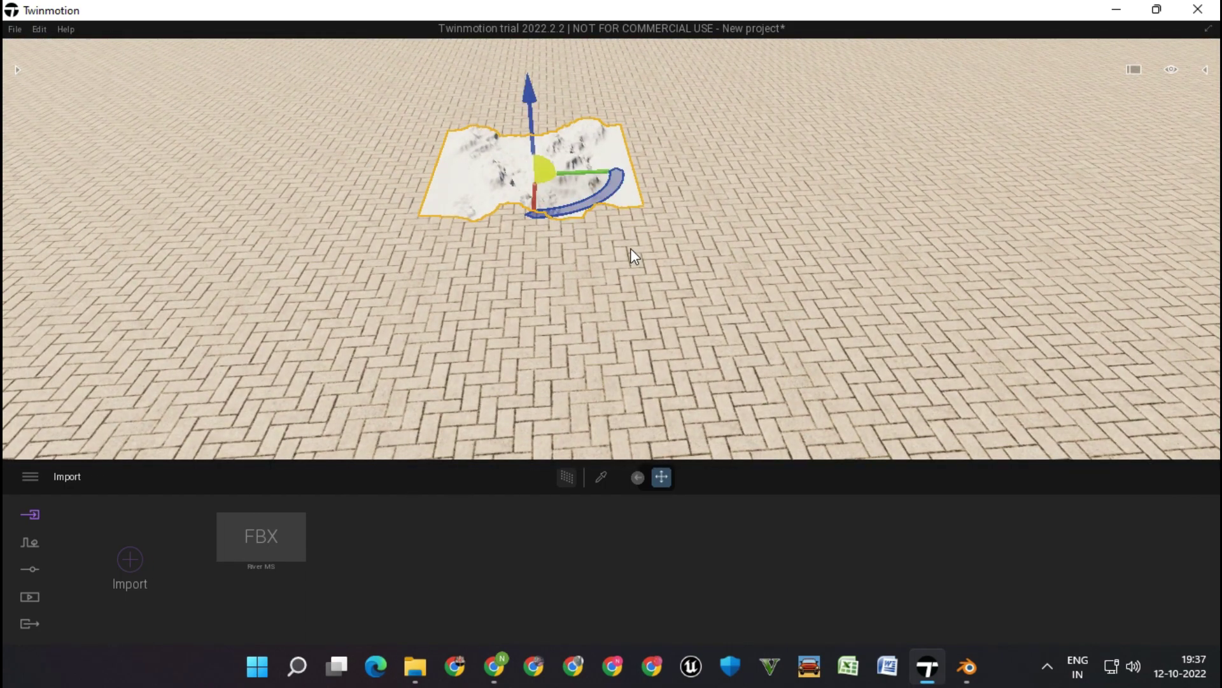
{"action": "left_click_drag", "start_coordinate": [634, 256], "coordinate": [634, 256]}
{"action": "scroll", "coordinate": [666, 258], "scroll_direction": "down", "scroll_amount": 5}
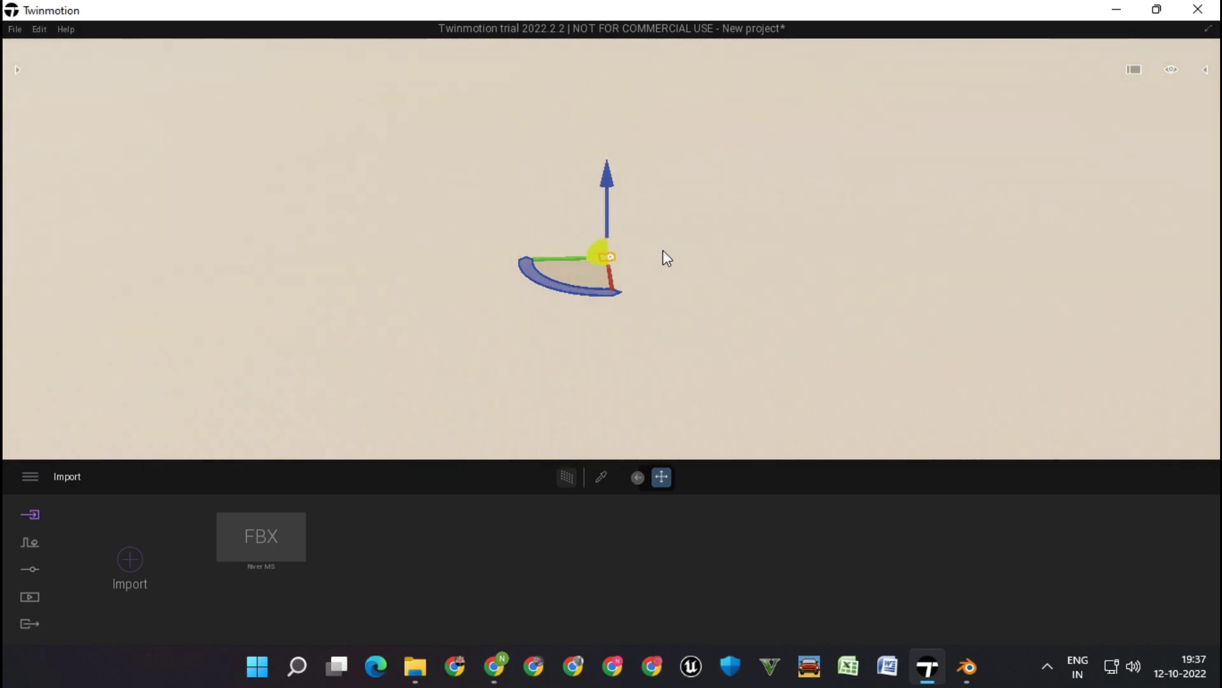
{"action": "key", "text": "space"}
{"action": "key", "text": "space"}
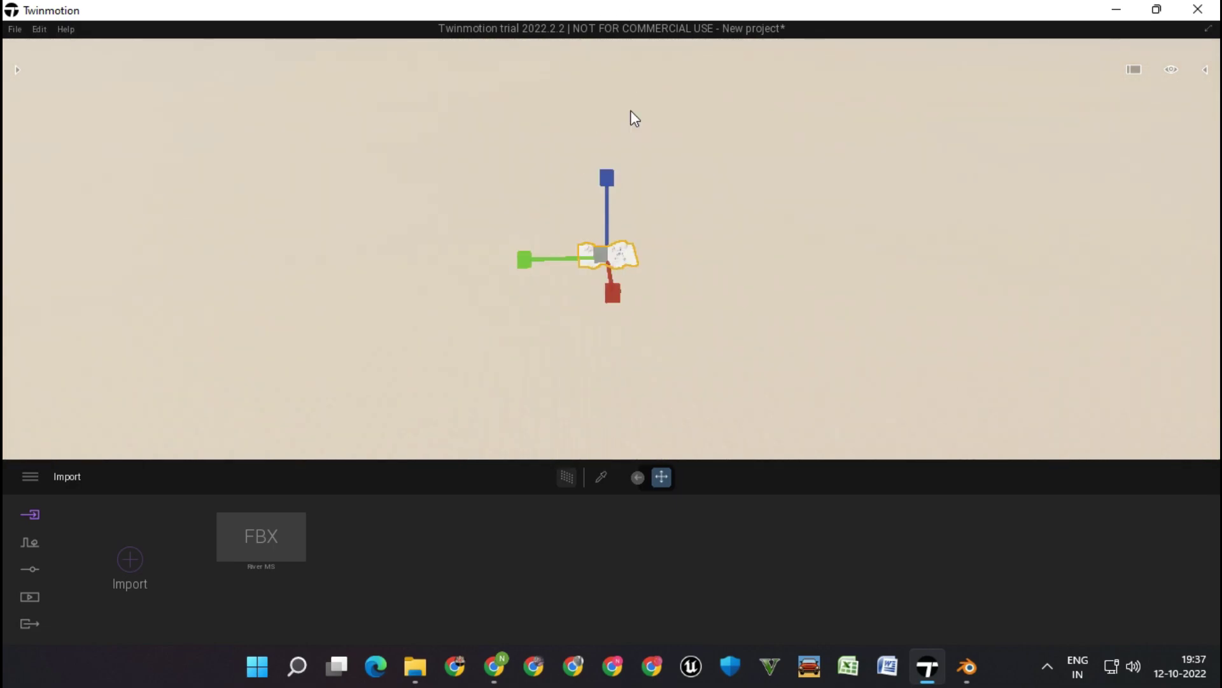
{"action": "mouse_move", "coordinate": [604, 264]}
{"action": "left_mouse_down"}
{"action": "mouse_move", "coordinate": [614, 212]}
{"action": "mouse_move", "coordinate": [597, 229]}
{"action": "left_mouse_up"}
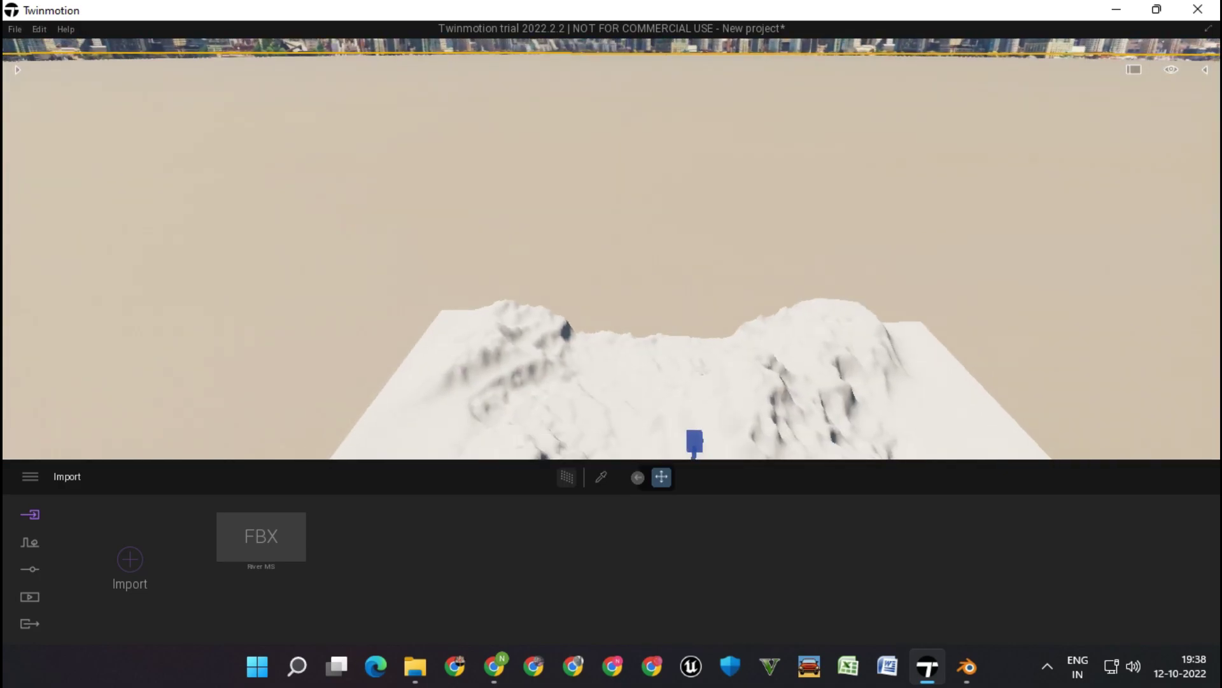
{"action": "scroll", "coordinate": [612, 249], "scroll_direction": "up", "scroll_amount": 5}
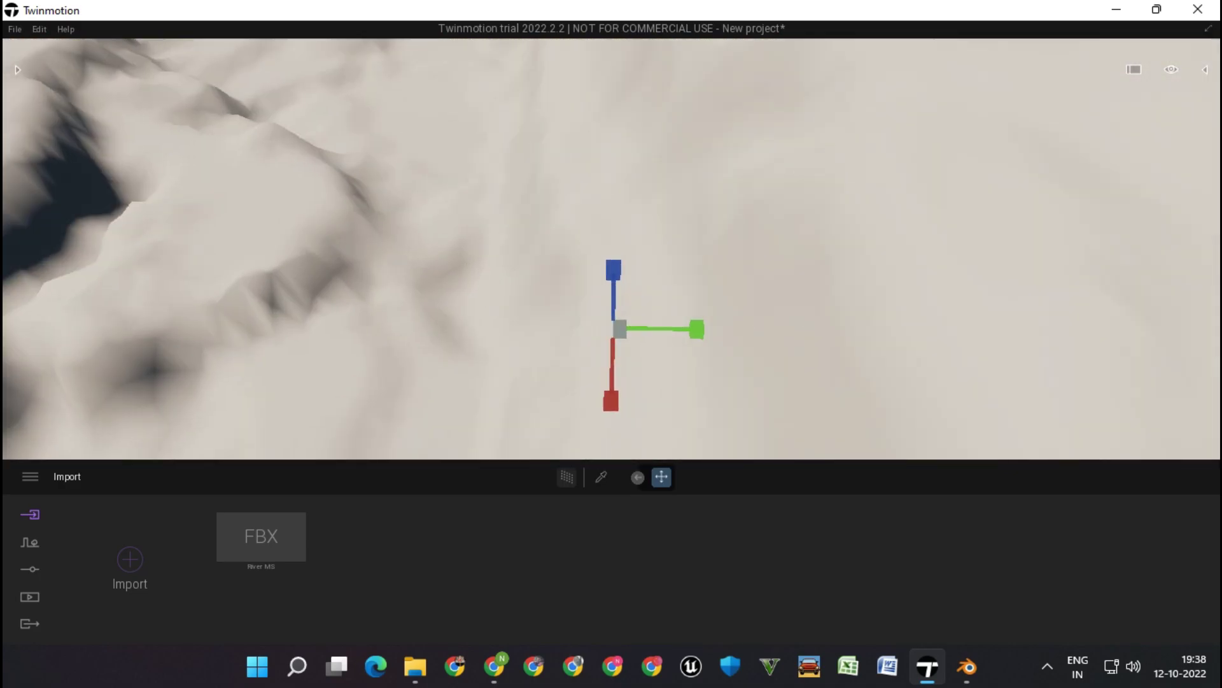
{"action": "right_click_drag", "start_coordinate": [611, 254], "coordinate": [657, 321]}
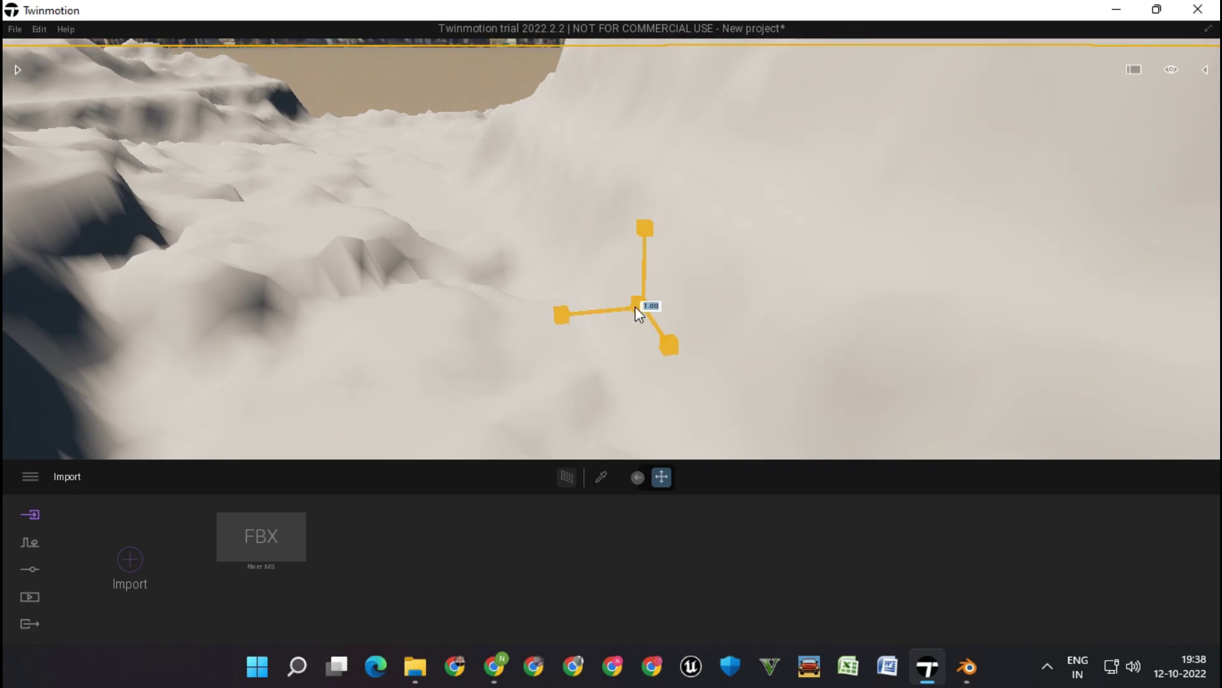
{"action": "left_click_drag", "start_coordinate": [636, 305], "coordinate": [604, 147]}
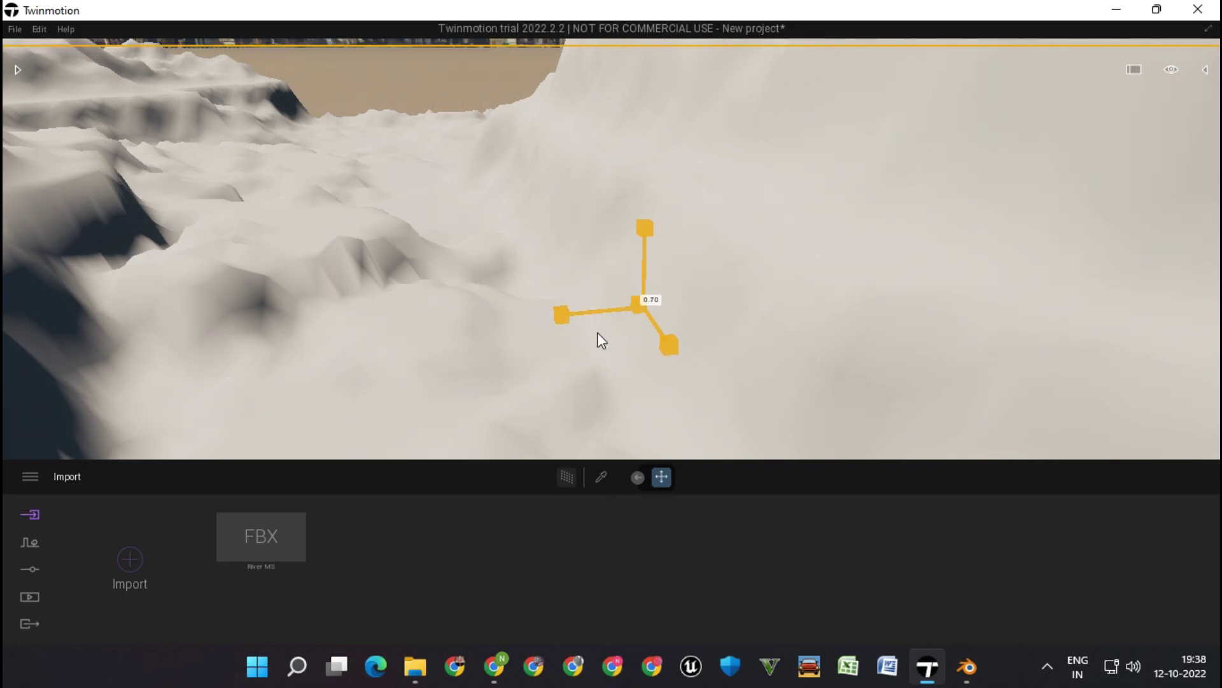
{"action": "left_click_drag", "start_coordinate": [564, 14], "coordinate": [622, 109]}
{"action": "scroll", "coordinate": [623, 156], "scroll_direction": "down", "scroll_amount": 3}
{"action": "scroll", "coordinate": [627, 162], "scroll_direction": "down", "scroll_amount": 3}
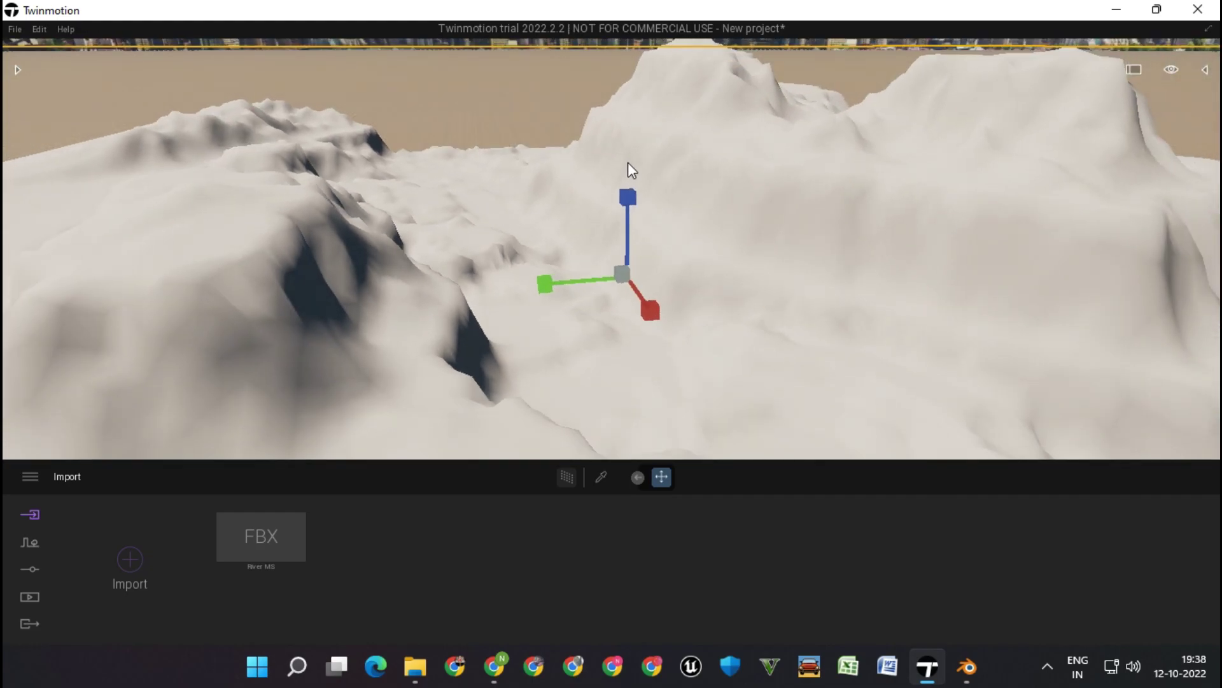
{"action": "scroll", "coordinate": [650, 293], "scroll_direction": "down", "scroll_amount": 5}
{"action": "right_click_drag", "start_coordinate": [649, 293], "coordinate": [638, 295]}
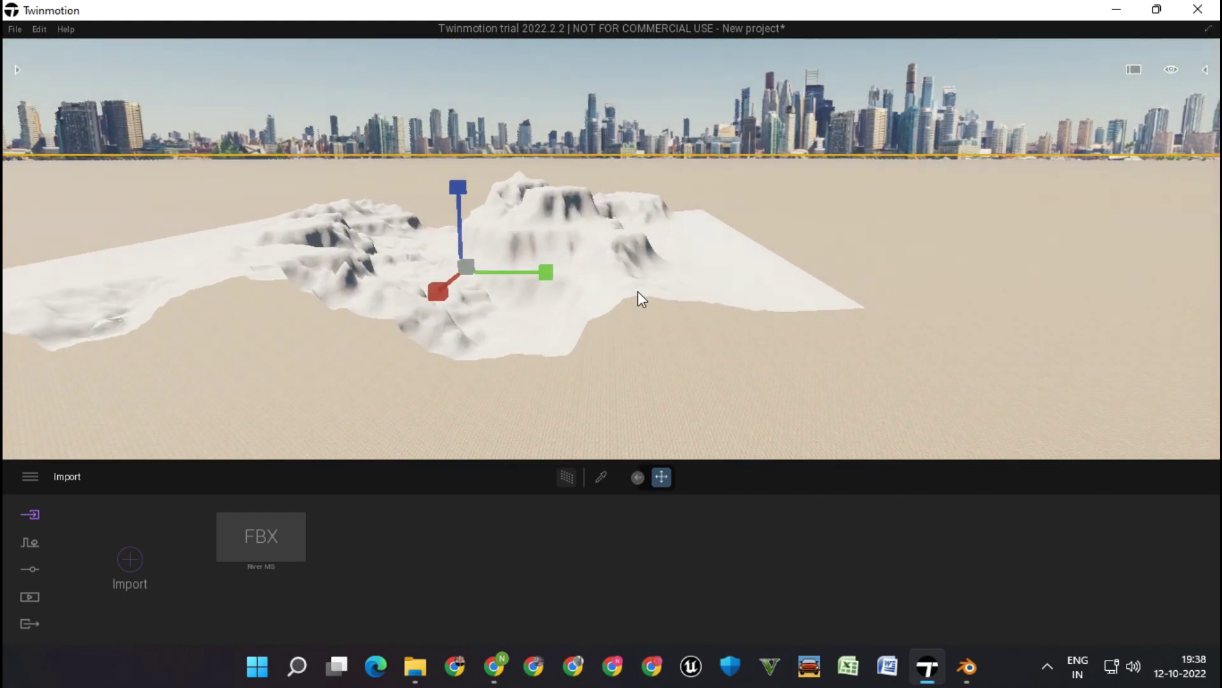
- Lower the terrain slightly and frame the view on it from a low angle
{"action": "left_click_drag", "start_coordinate": [458, 188], "coordinate": [463, 250]}
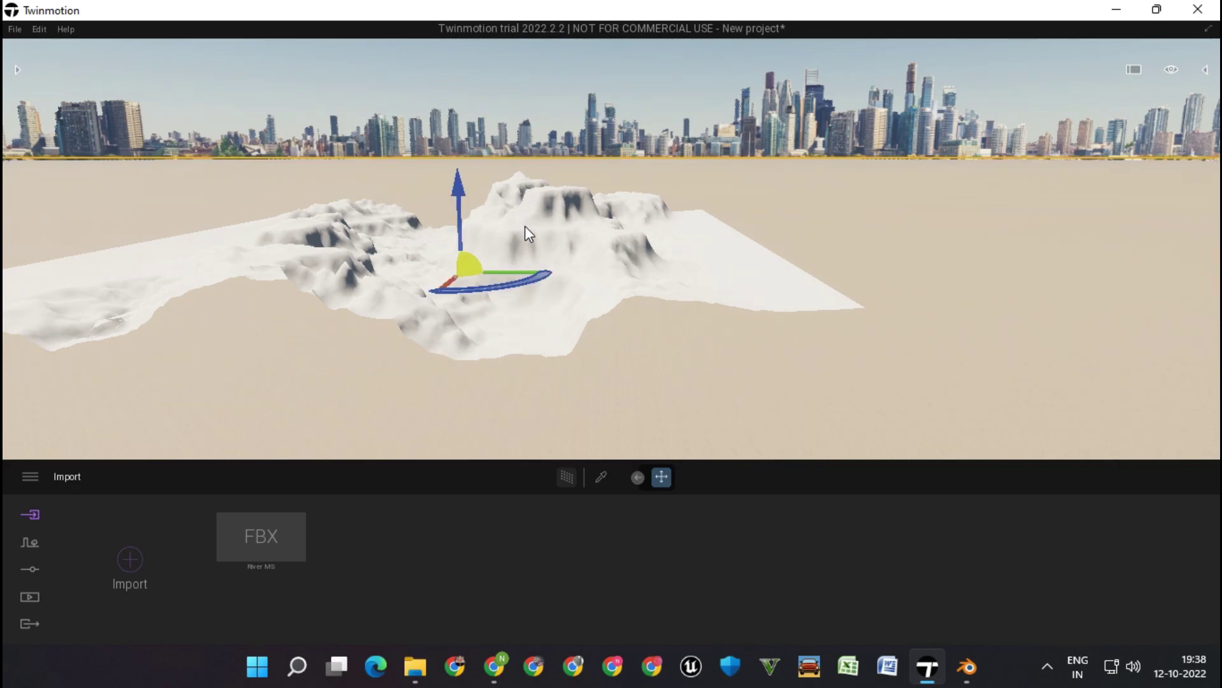
{"action": "left_click_drag", "start_coordinate": [459, 184], "coordinate": [458, 192]}
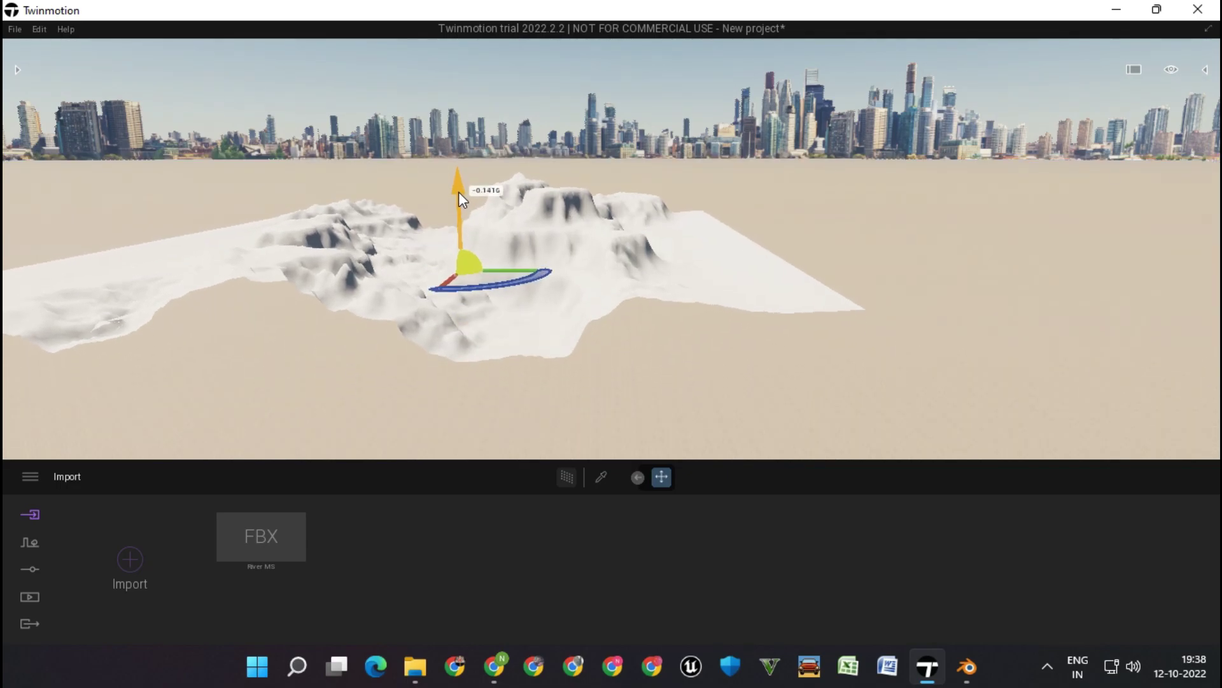
{"action": "key", "text": "f"}
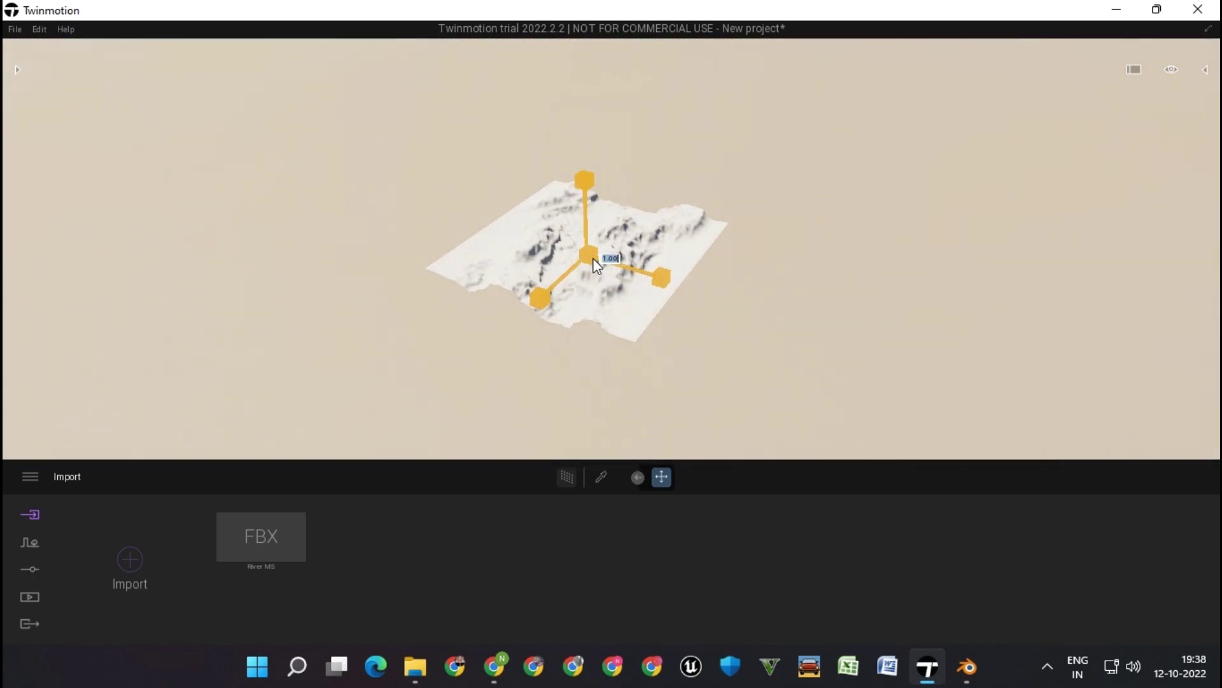
{"action": "scroll", "coordinate": [595, 265], "scroll_direction": "up", "scroll_amount": 5}
{"action": "right_click_drag", "start_coordinate": [595, 264], "coordinate": [595, 191]}
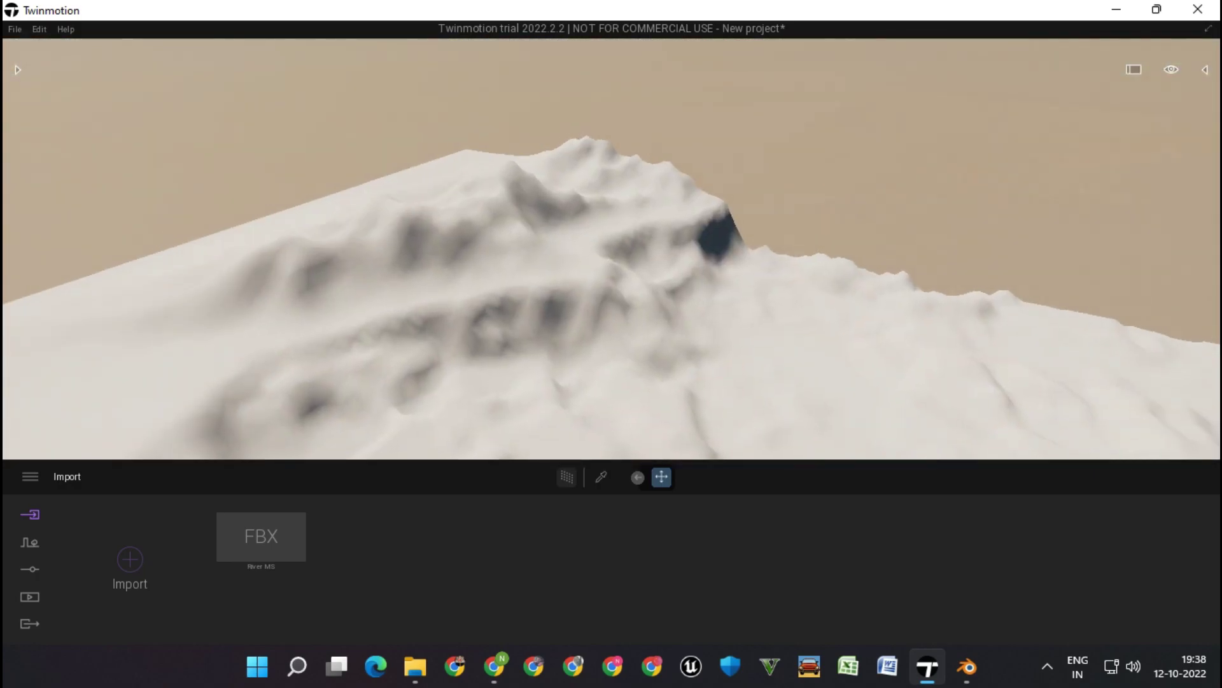
{"action": "mouse_move", "coordinate": [611, 255]}
{"action": "right_mouse_down"}
{"action": "mouse_move", "coordinate": [573, 211]}
{"action": "mouse_move", "coordinate": [61, 374]}
{"action": "right_mouse_up"}
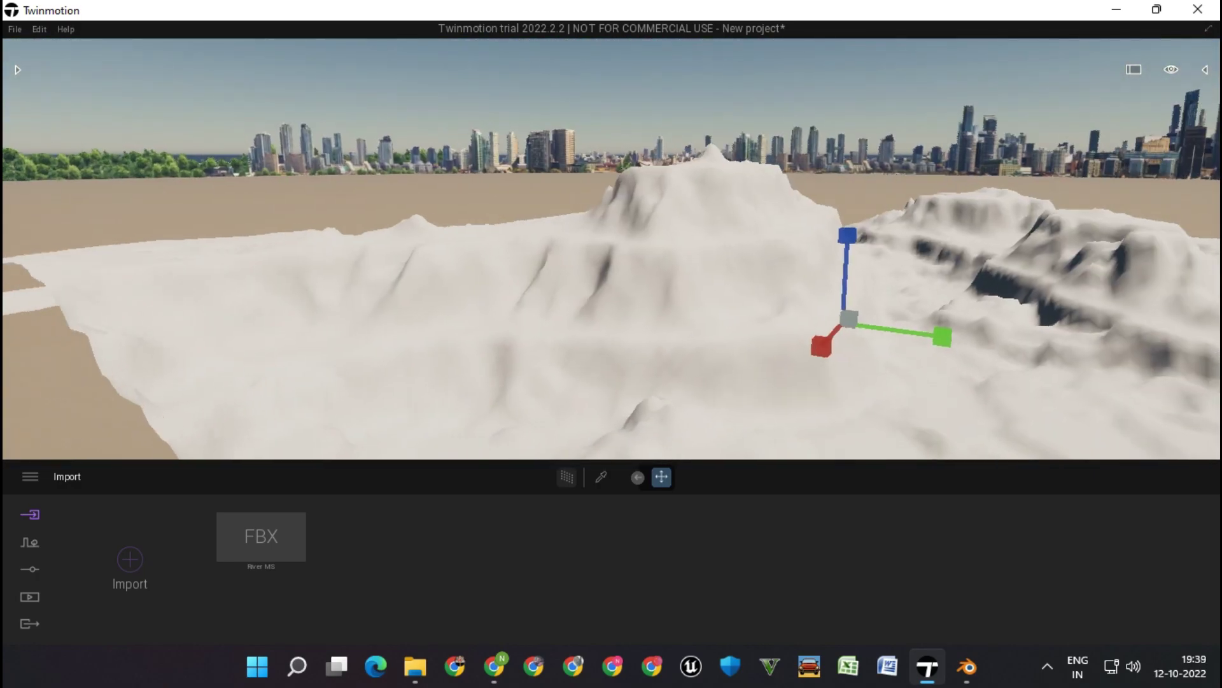
{"action": "right_click_drag", "start_coordinate": [415, 371], "coordinate": [510, 331]}
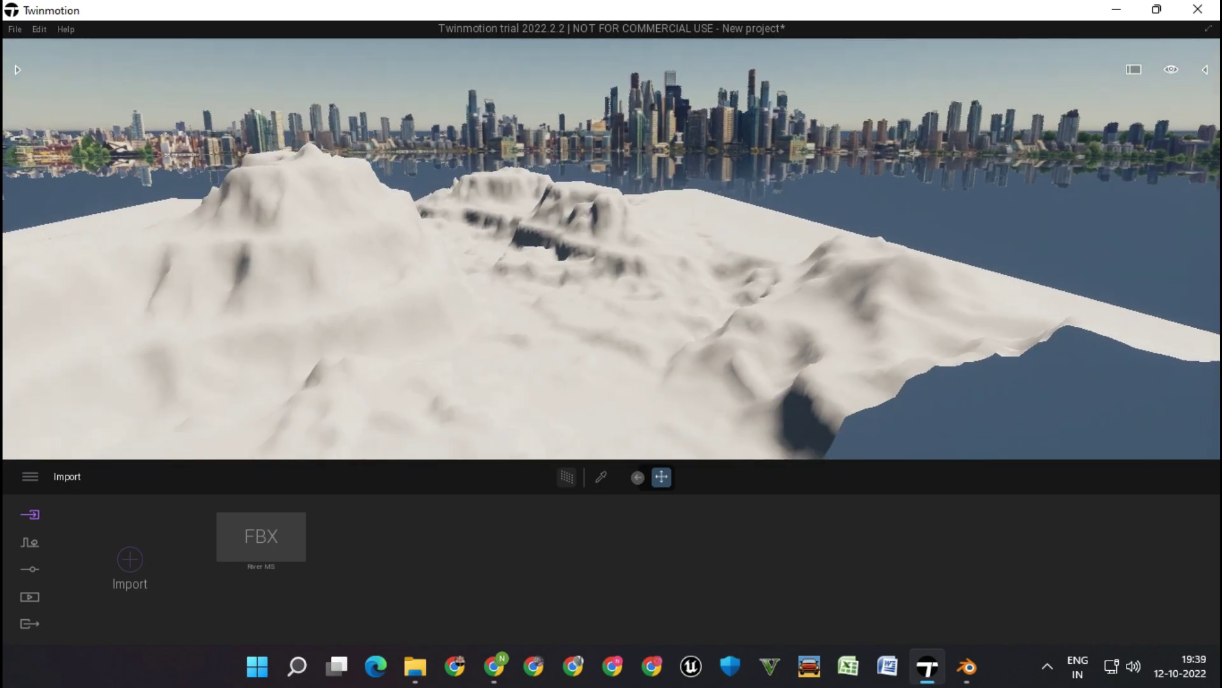
{"action": "scroll", "coordinate": [294, 445], "scroll_direction": "down", "scroll_amount": 3}
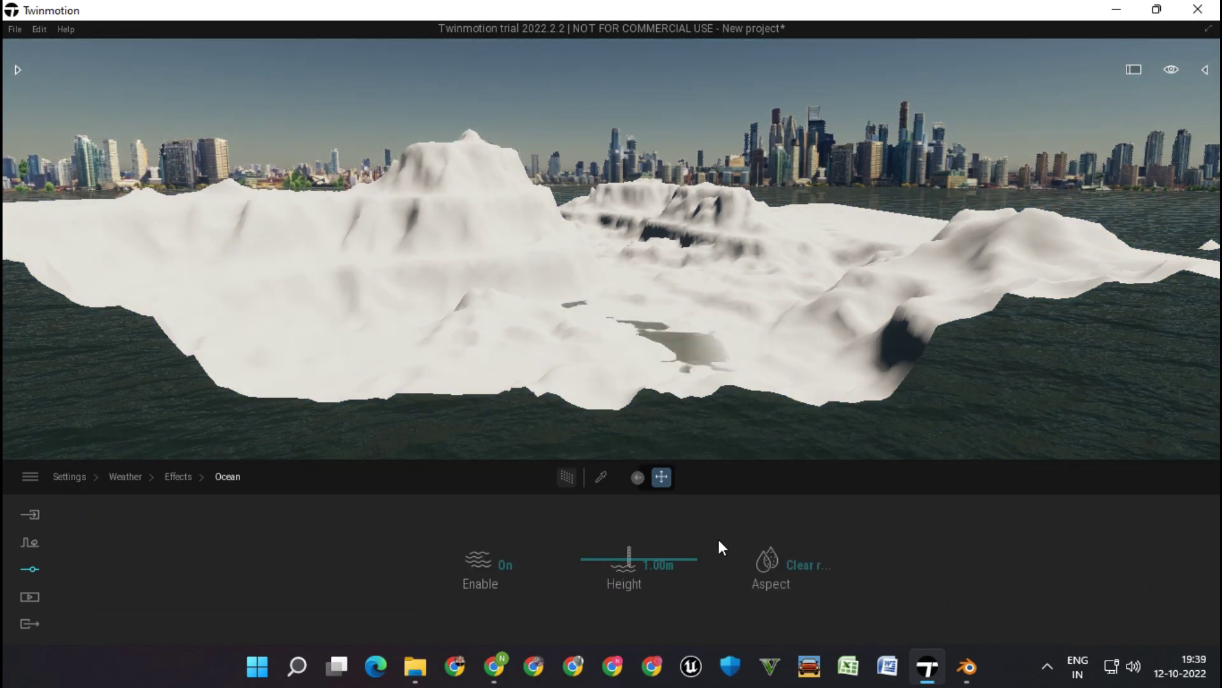
- Turn on the Ocean effect and raise its height to 9.00 m
{"action": "right_click_drag", "start_coordinate": [718, 539], "coordinate": [637, 445]}
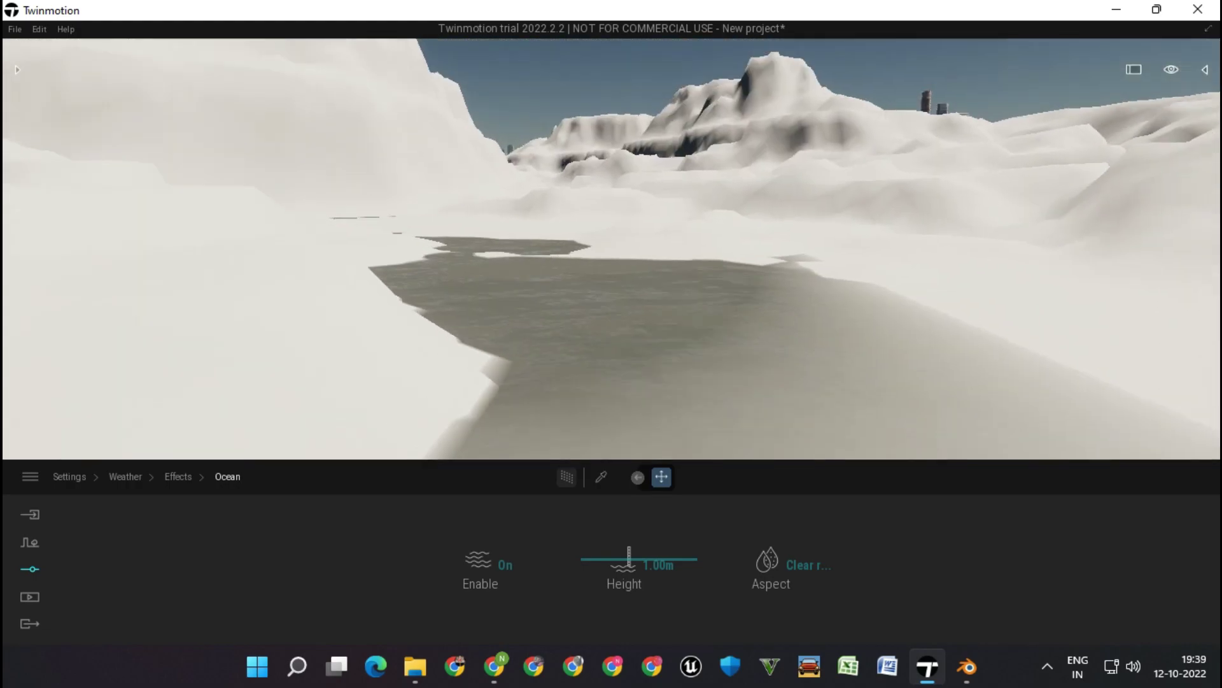
{"action": "left_click_drag", "start_coordinate": [753, 445], "coordinate": [753, 396]}
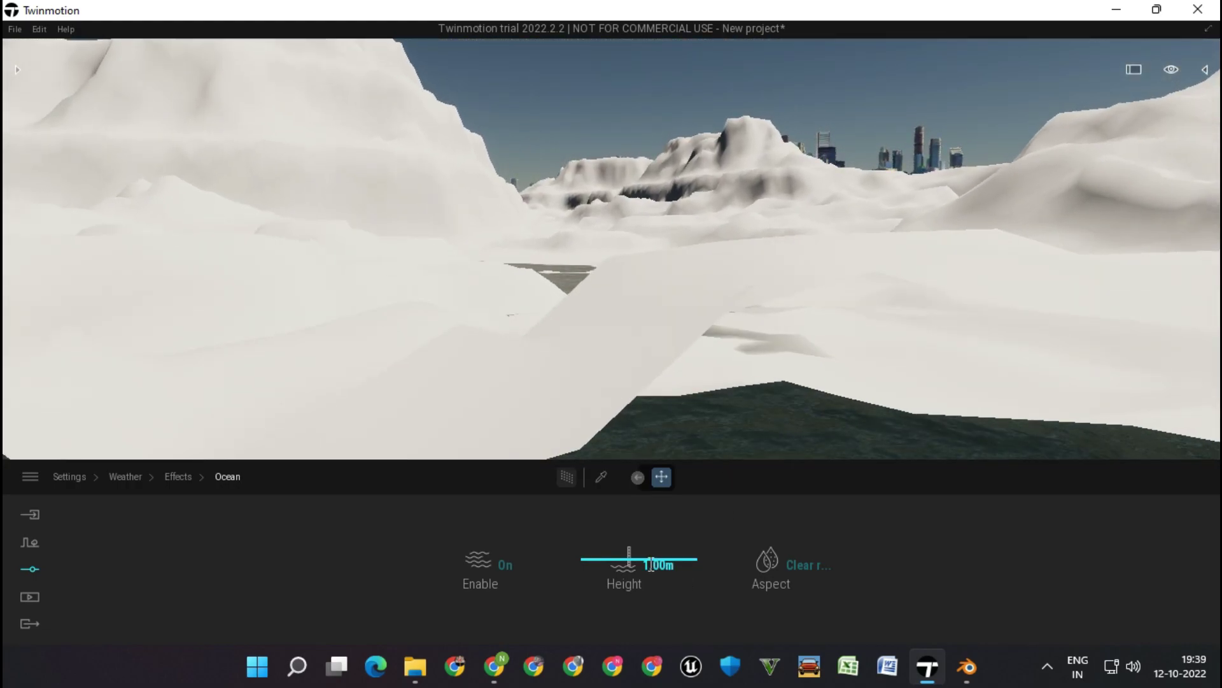
{"action": "left_click_drag", "start_coordinate": [625, 558], "coordinate": [611, 464]}
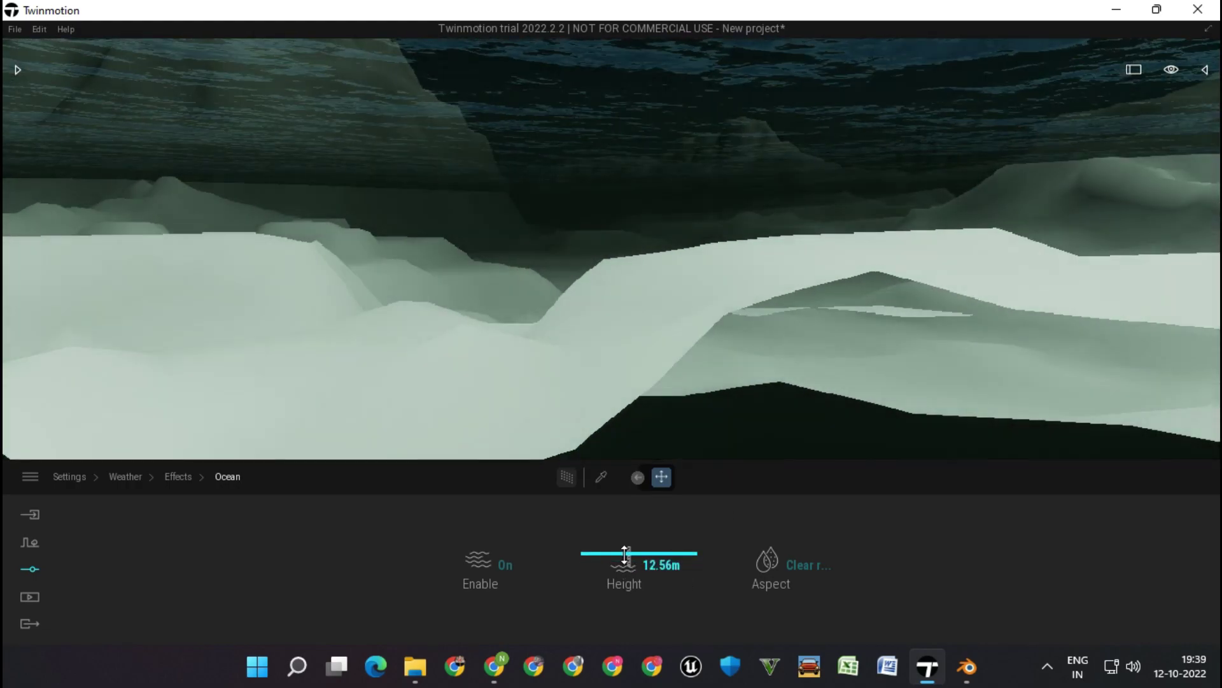
{"action": "key", "text": "Up"}
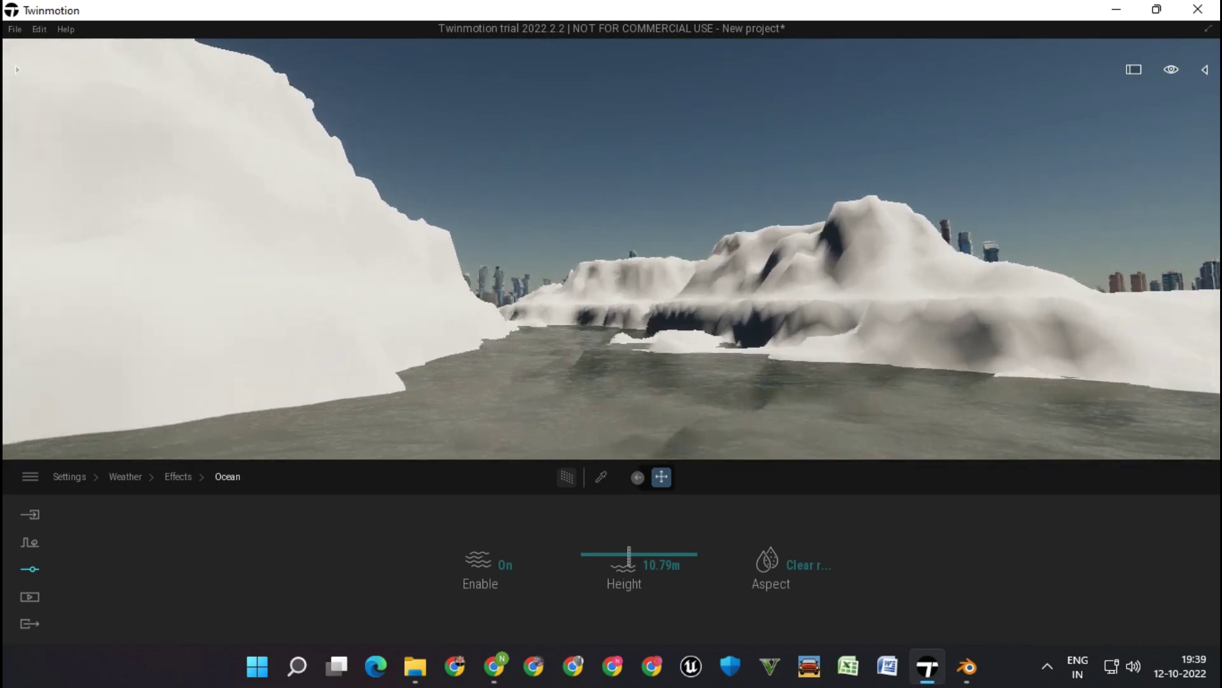
{"action": "key", "text": "Up"}
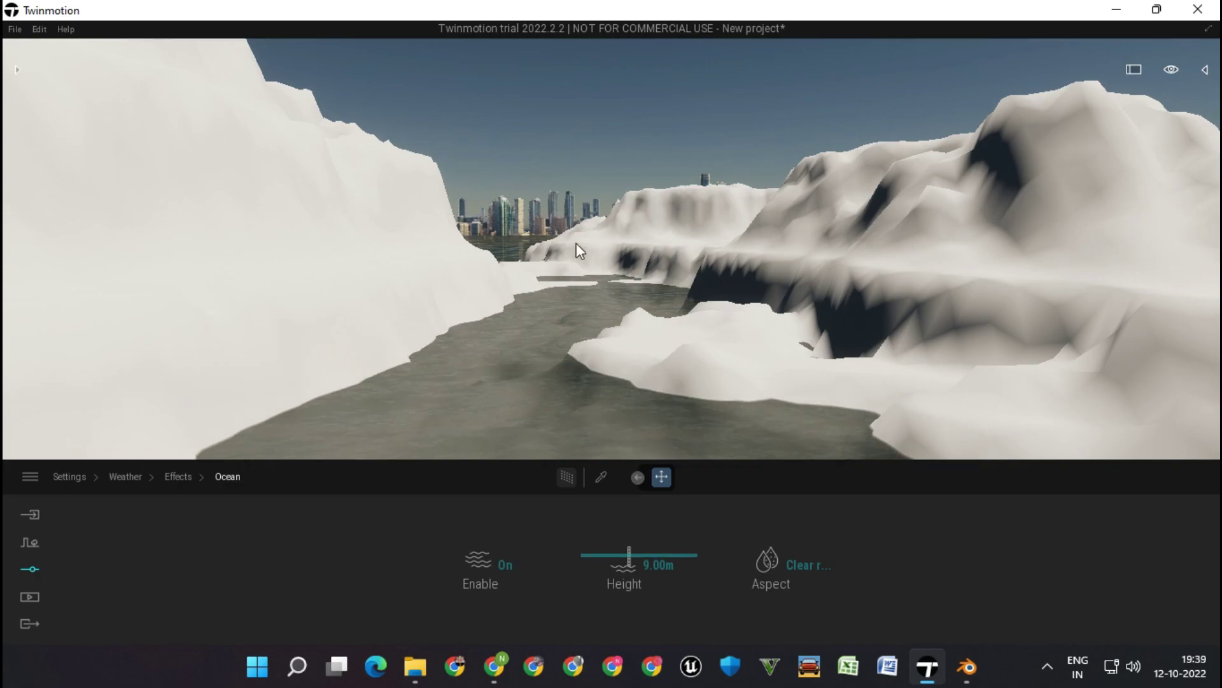
{"action": "left_click_drag", "start_coordinate": [580, 249], "coordinate": [592, 242]}
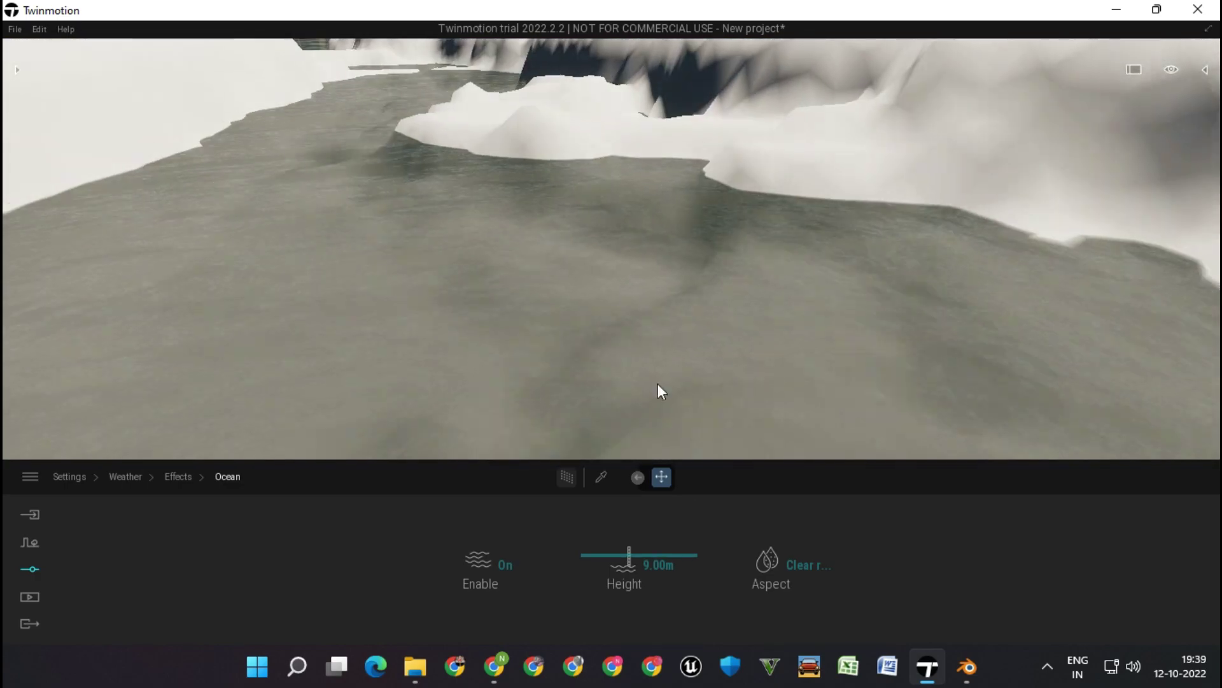
- Set the ocean's water aspect to Tropical sea
{"action": "left_click", "coordinate": [790, 564]}
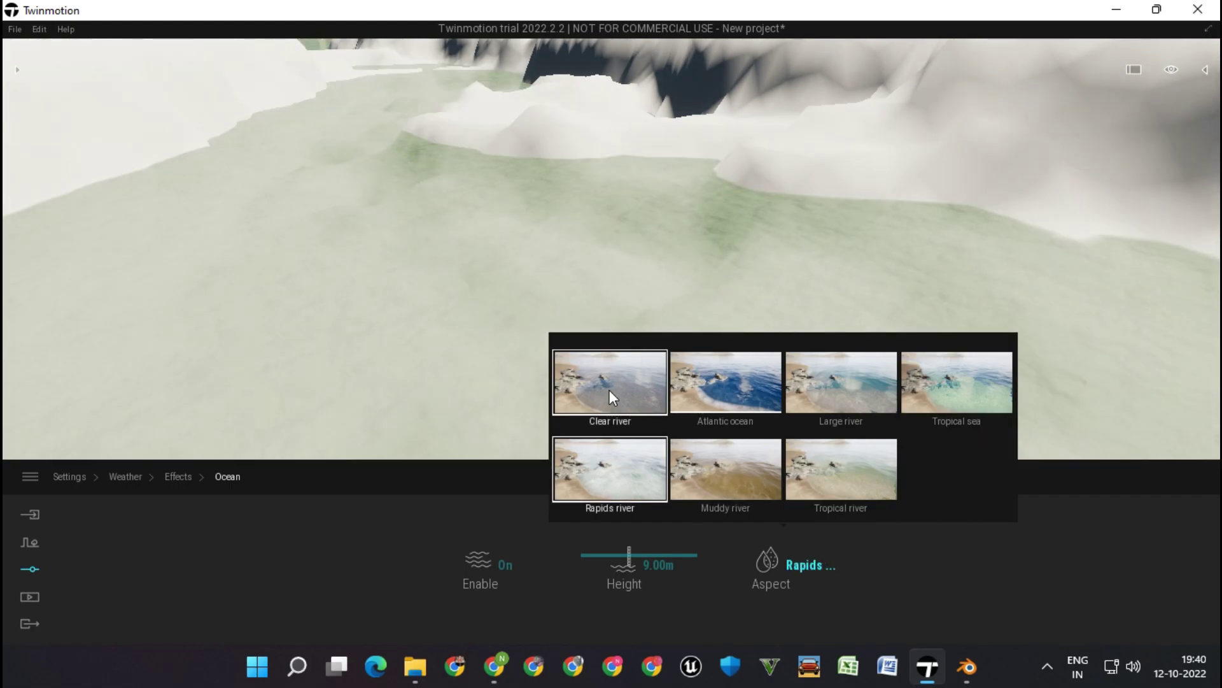
{"action": "left_click_drag", "start_coordinate": [609, 306], "coordinate": [791, 451]}
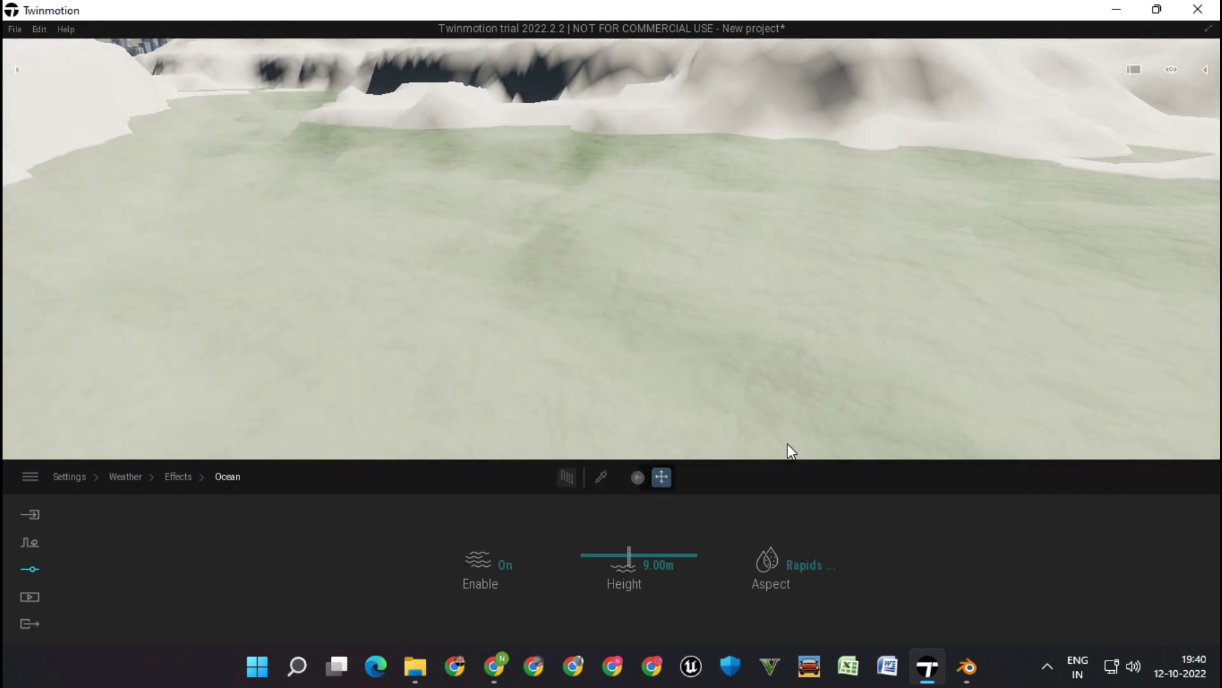
{"action": "left_click", "coordinate": [804, 564]}
{"action": "left_click", "coordinate": [968, 347]}
{"action": "left_click_drag", "start_coordinate": [734, 254], "coordinate": [700, 191]}
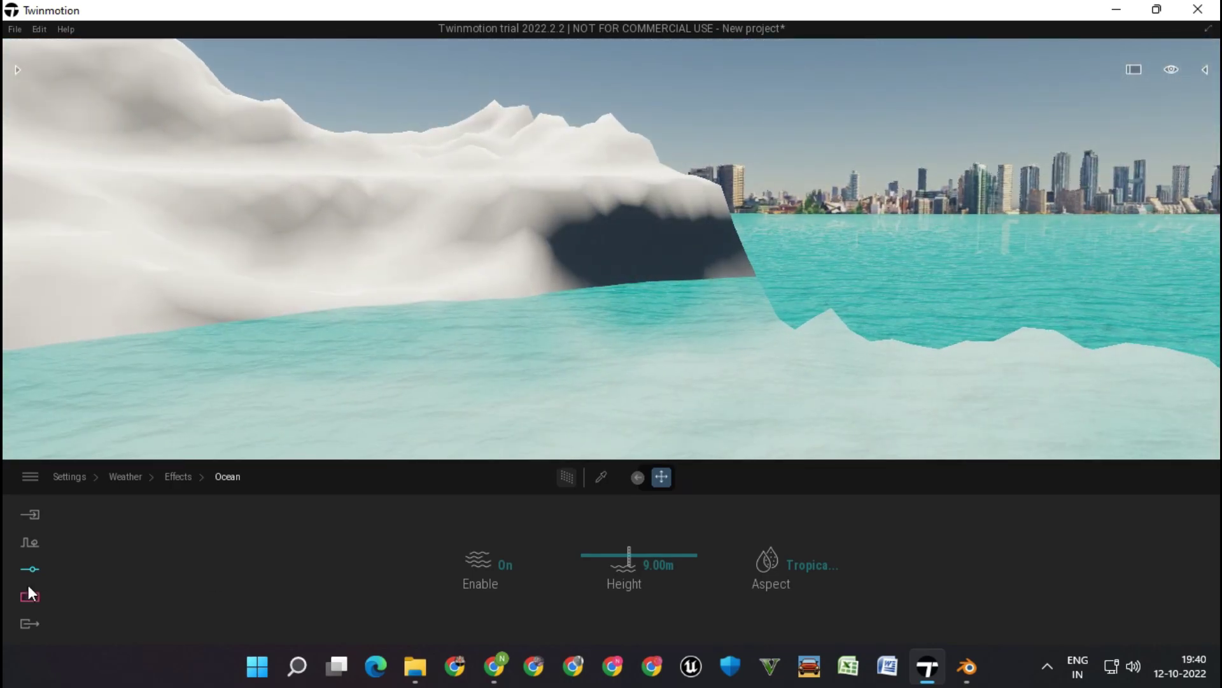
- Set Shadows and View distance quality to Ultra in Preferences
{"action": "left_click", "coordinate": [30, 477]}
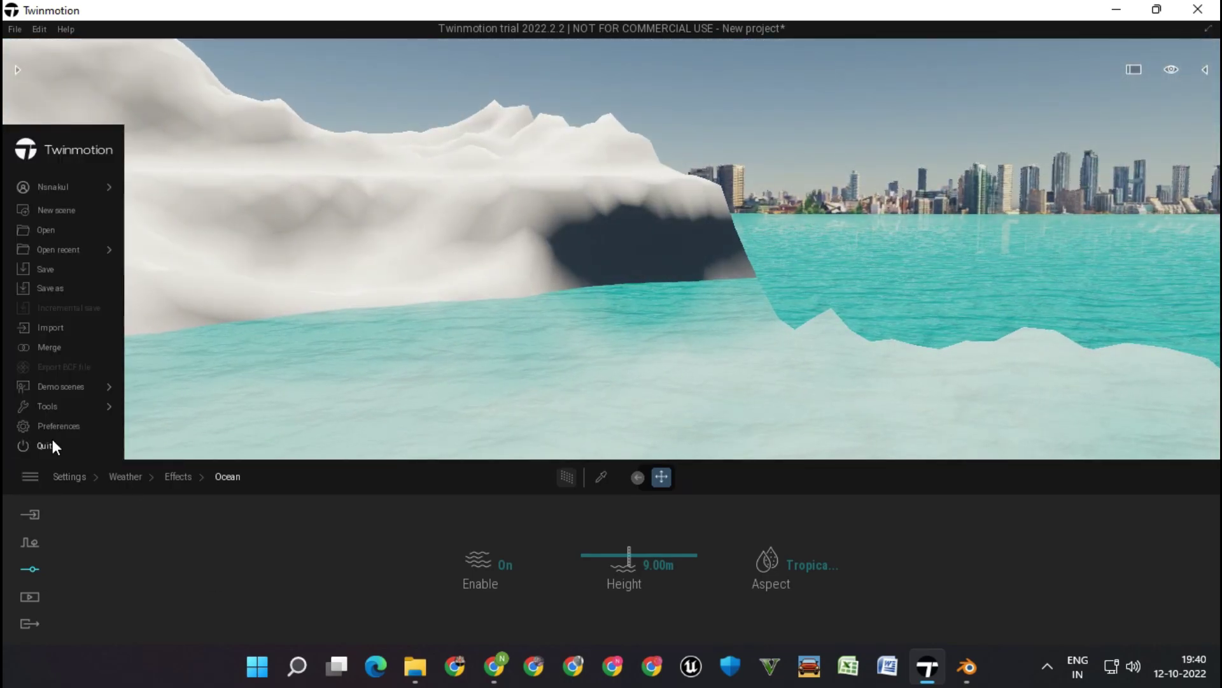
{"action": "left_click", "coordinate": [58, 425]}
{"action": "left_click", "coordinate": [587, 20]}
{"action": "left_click", "coordinate": [796, 174]}
{"action": "left_click", "coordinate": [795, 214]}
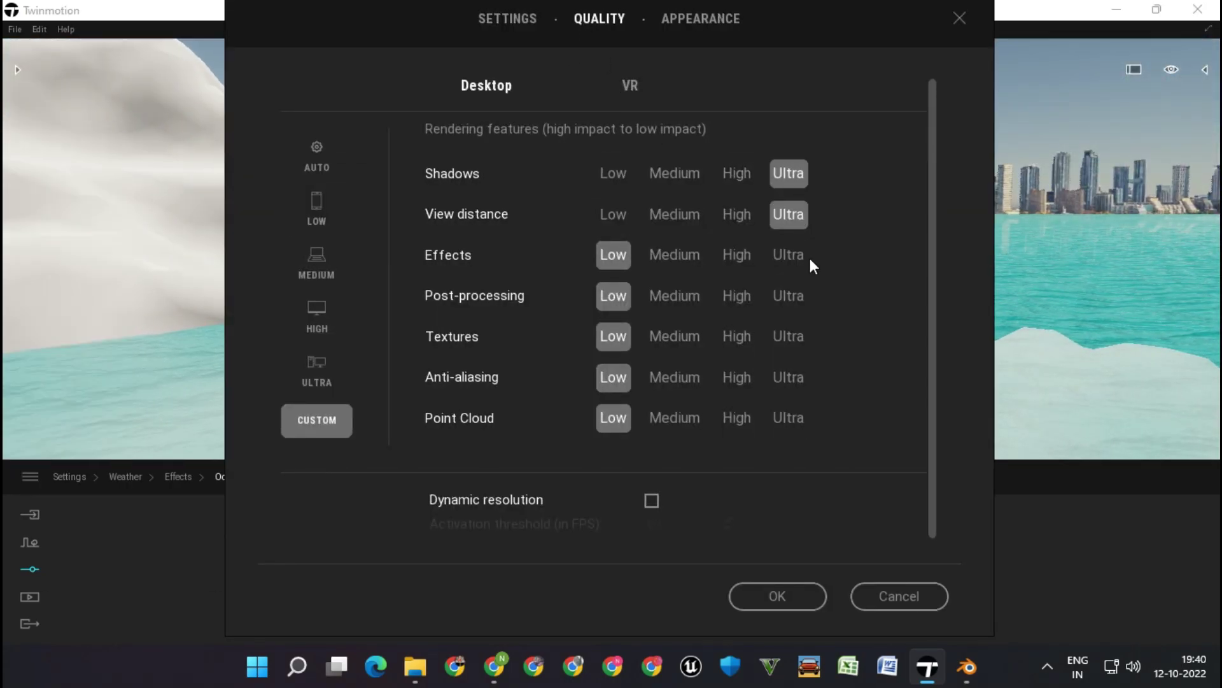
{"action": "left_click", "coordinate": [770, 597]}
{"action": "left_click_drag", "start_coordinate": [774, 344], "coordinate": [668, 344]}
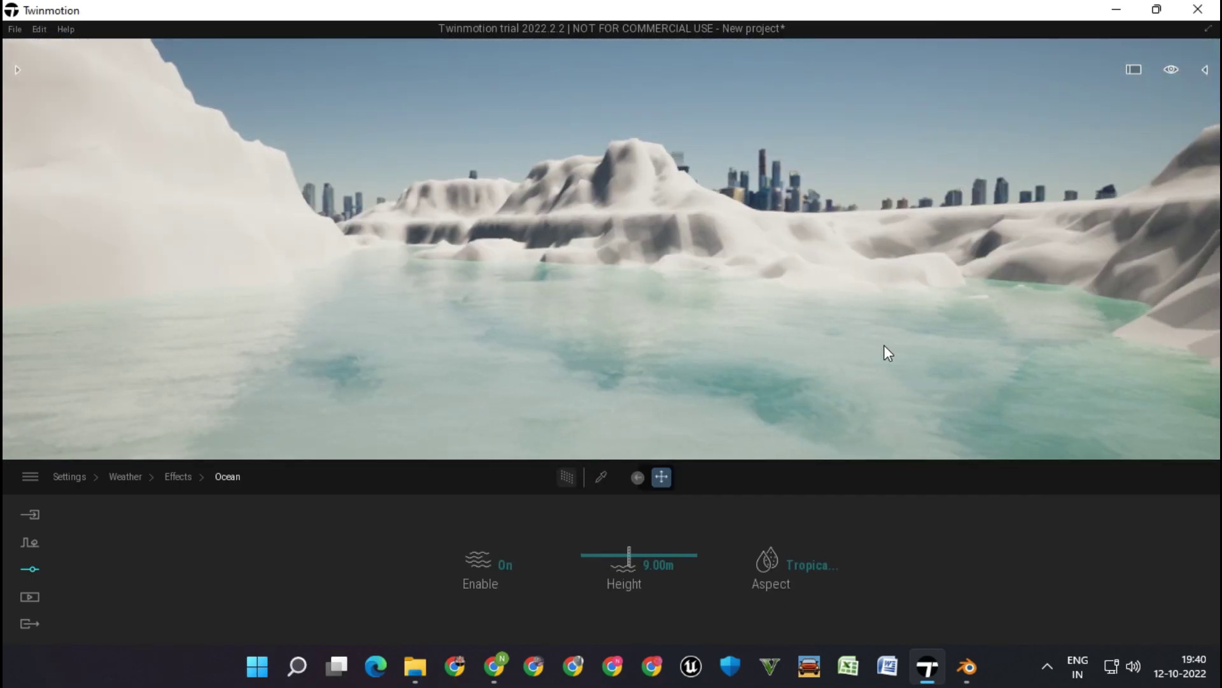
- Try the Atlantic ocean, Clear river and Large river water aspects
{"action": "mouse_move", "coordinate": [887, 350]}
{"action": "left_mouse_down"}
{"action": "mouse_move", "coordinate": [764, 349]}
{"action": "mouse_move", "coordinate": [792, 563]}
{"action": "left_mouse_up"}
{"action": "left_click", "coordinate": [821, 567]}
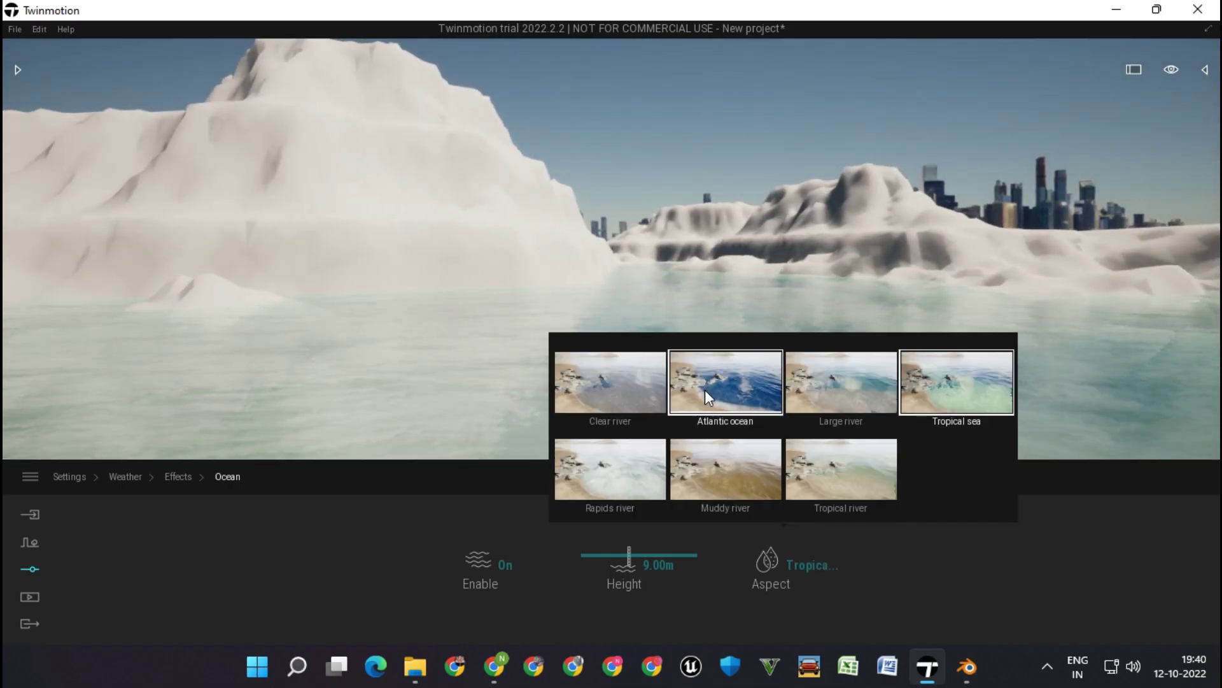
{"action": "left_click", "coordinate": [704, 390]}
{"action": "left_click_drag", "start_coordinate": [818, 246], "coordinate": [792, 417]}
{"action": "left_click", "coordinate": [767, 560]}
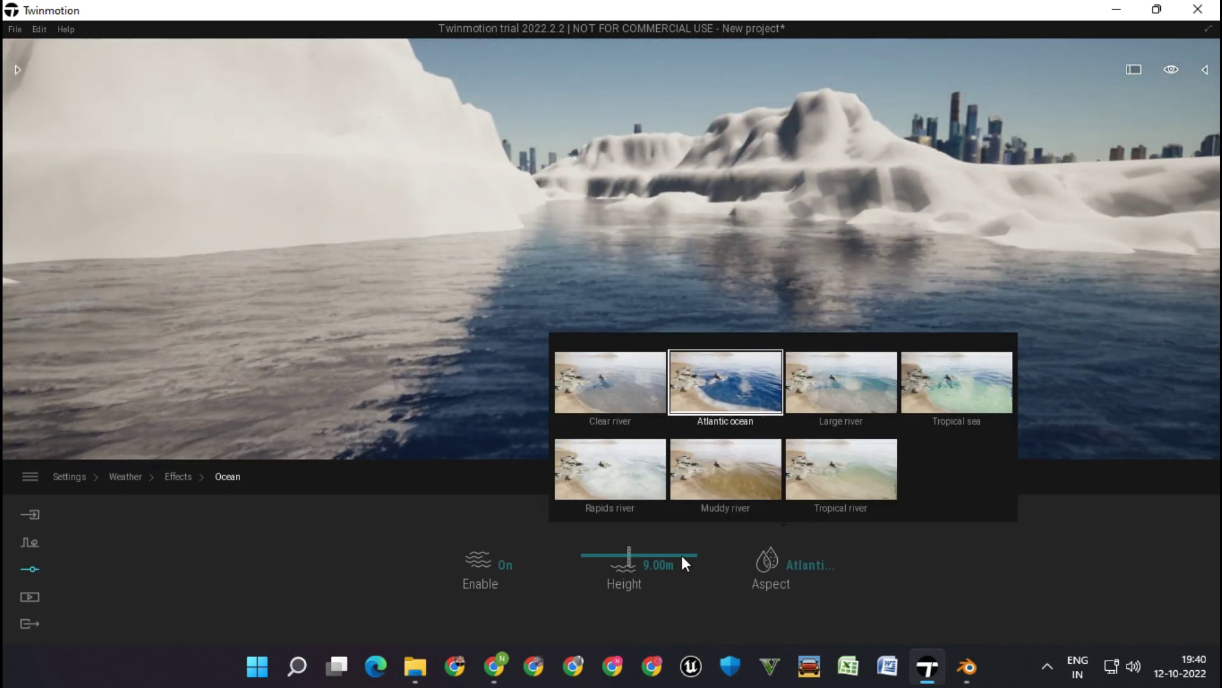
{"action": "left_click", "coordinate": [610, 469]}
{"action": "left_click", "coordinate": [767, 560]}
{"action": "left_click", "coordinate": [610, 382]}
{"action": "left_click", "coordinate": [800, 360]}
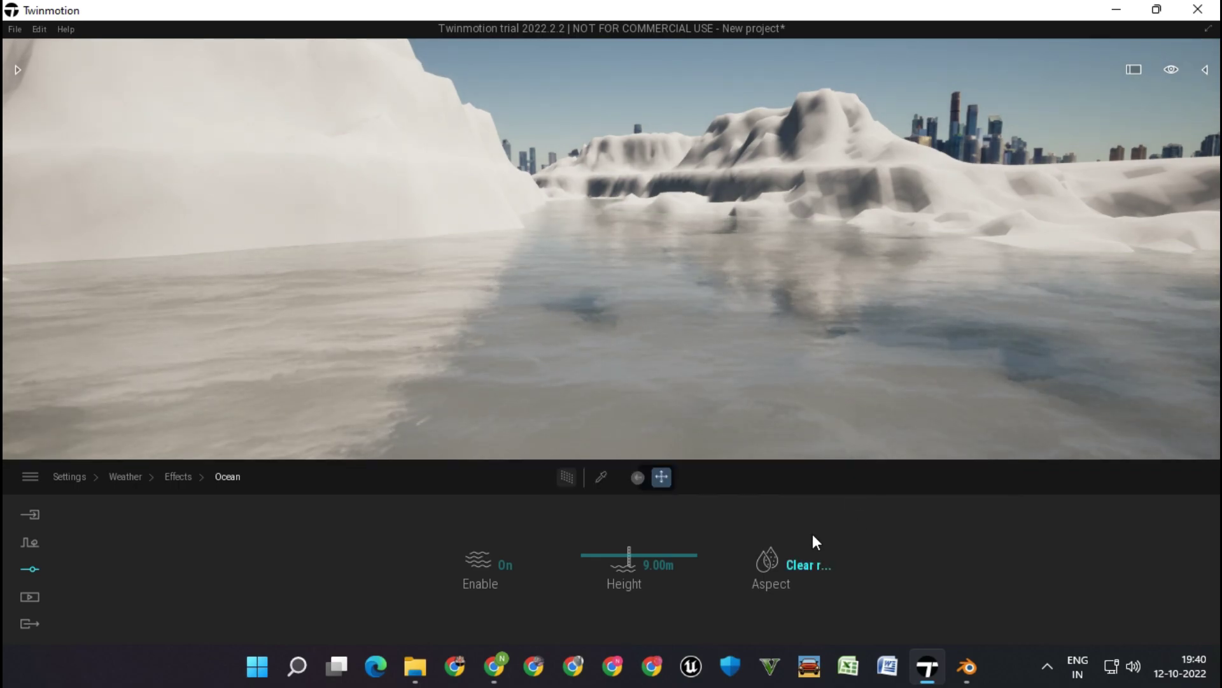
- Preview Tropical river, then settle on the Large river water aspect
{"action": "left_click", "coordinate": [807, 557]}
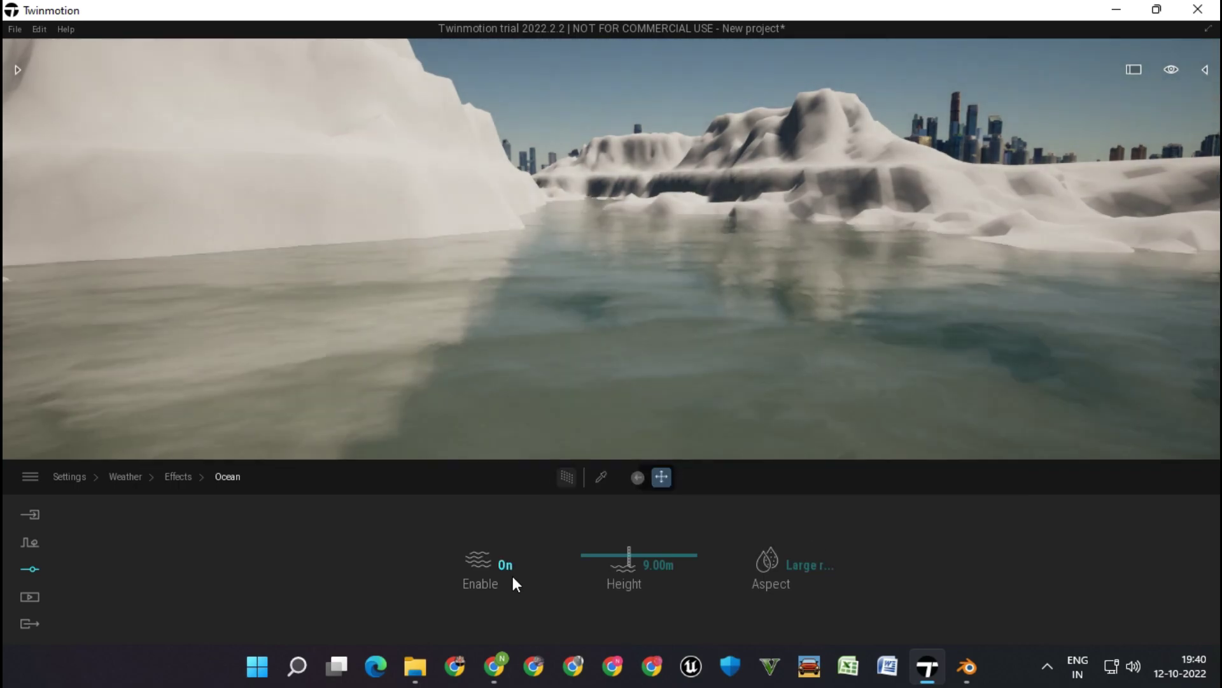
{"action": "left_click", "coordinate": [809, 569]}
{"action": "left_click", "coordinate": [840, 469]}
{"action": "left_click", "coordinate": [816, 561]}
{"action": "left_click", "coordinate": [855, 397]}
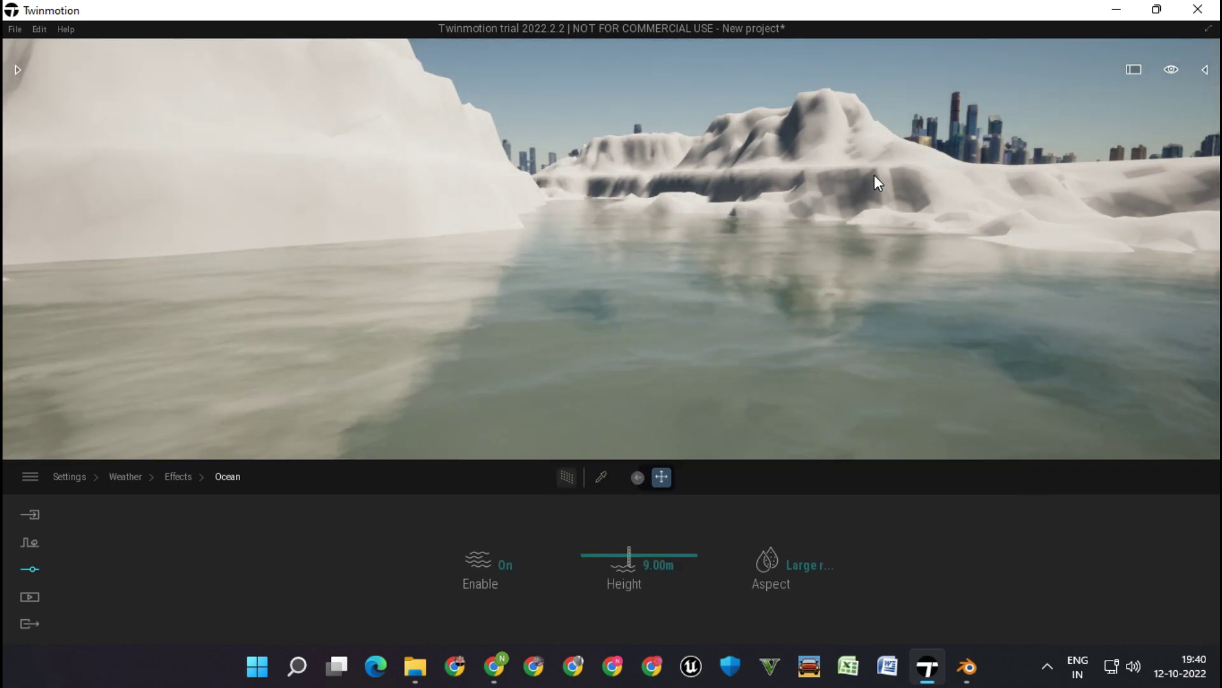
{"action": "mouse_move", "coordinate": [873, 175]}
{"action": "right_mouse_down"}
{"action": "mouse_move", "coordinate": [873, 191]}
{"action": "mouse_move", "coordinate": [874, 178]}
{"action": "right_mouse_up"}
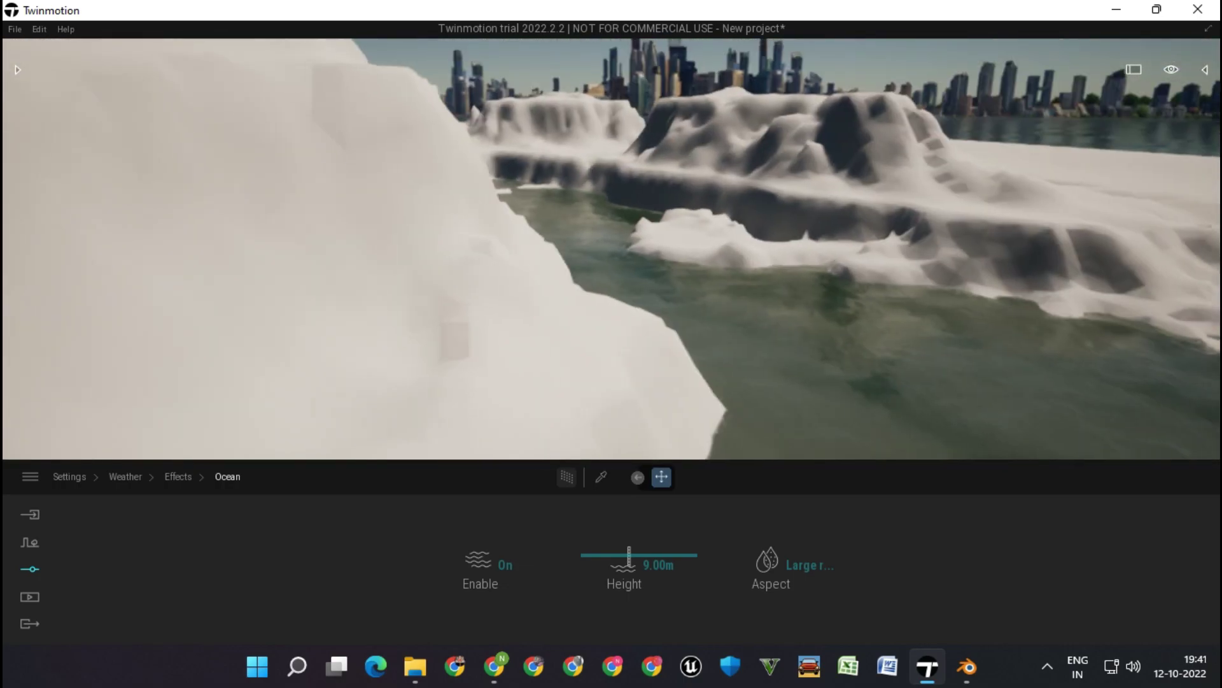
{"action": "right_click_drag", "start_coordinate": [522, 255], "coordinate": [522, 244]}
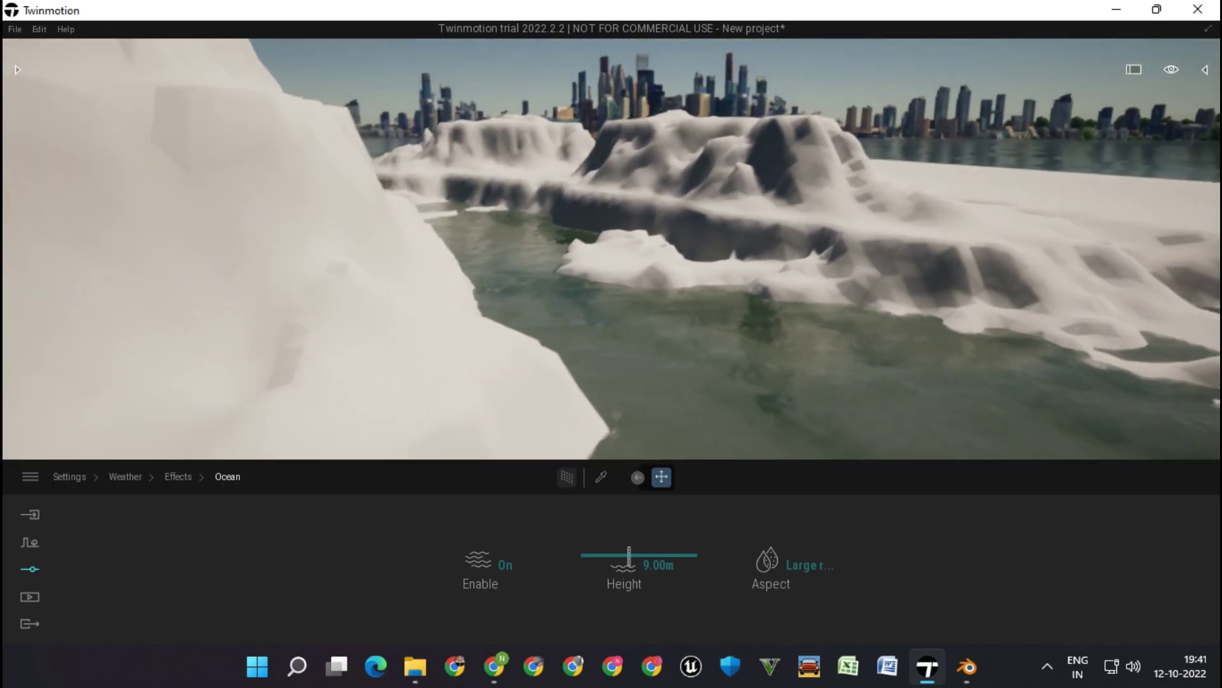
- Apply the Gravel material from Ground > Nature to the selected terrain
{"action": "left_click", "coordinate": [521, 245]}
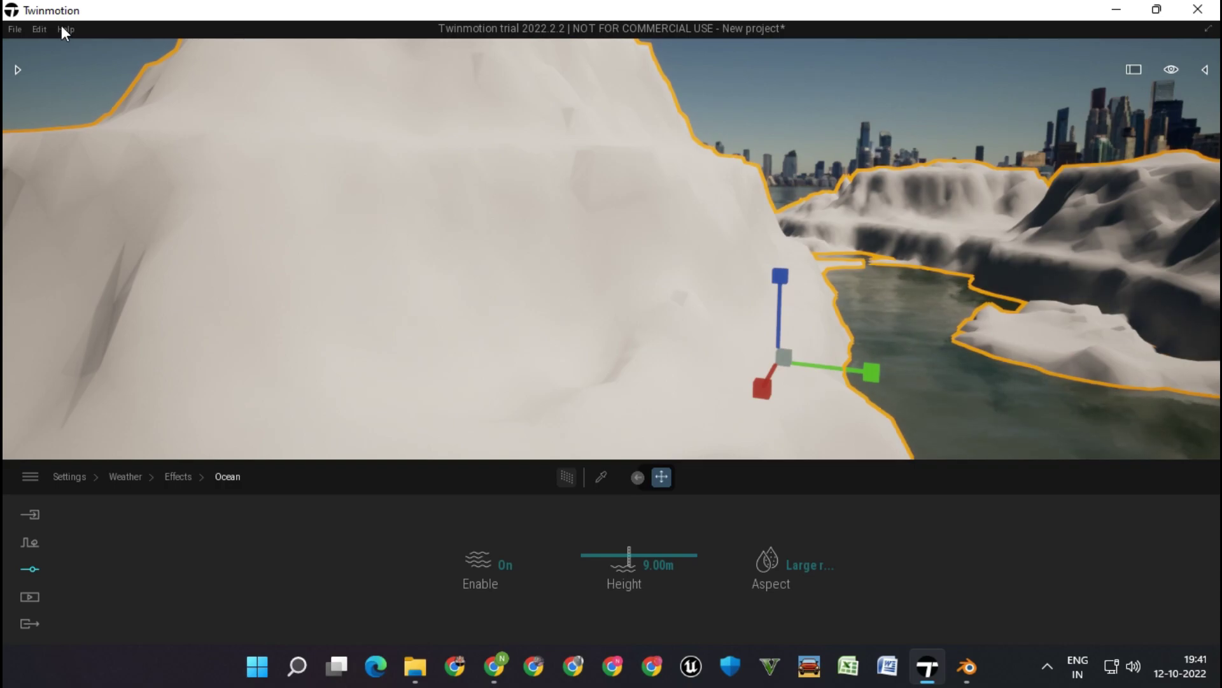
{"action": "left_click", "coordinate": [17, 69]}
{"action": "left_click", "coordinate": [63, 156]}
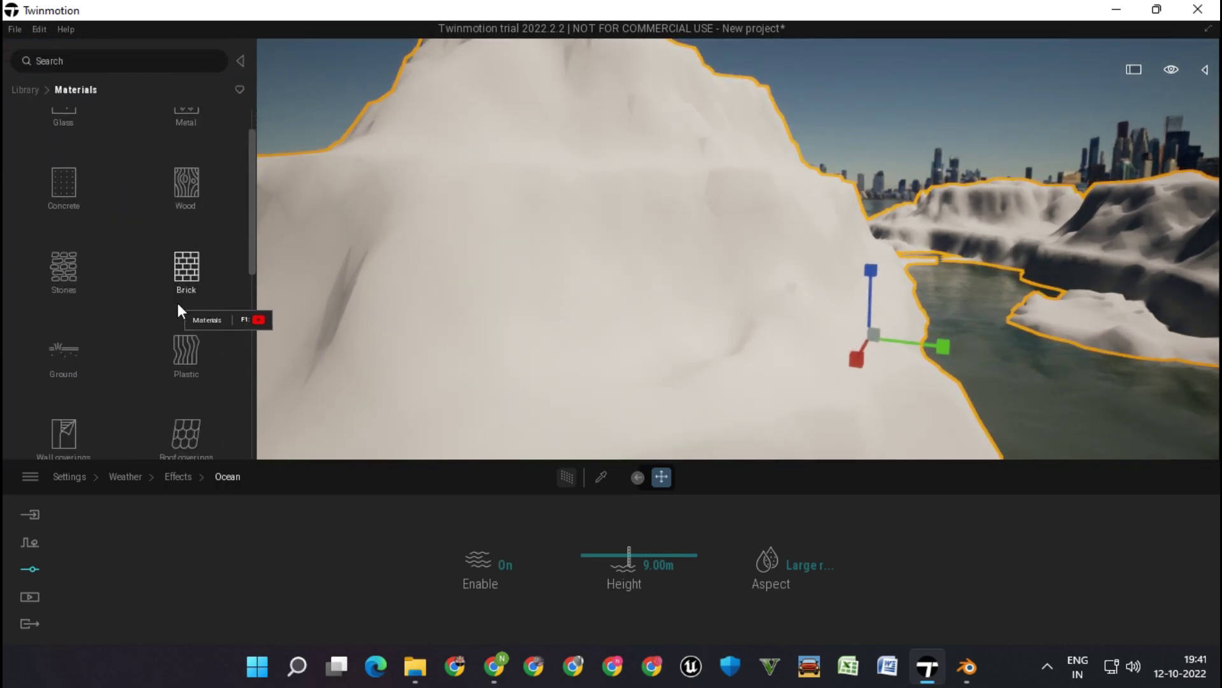
{"action": "left_click", "coordinate": [181, 156]}
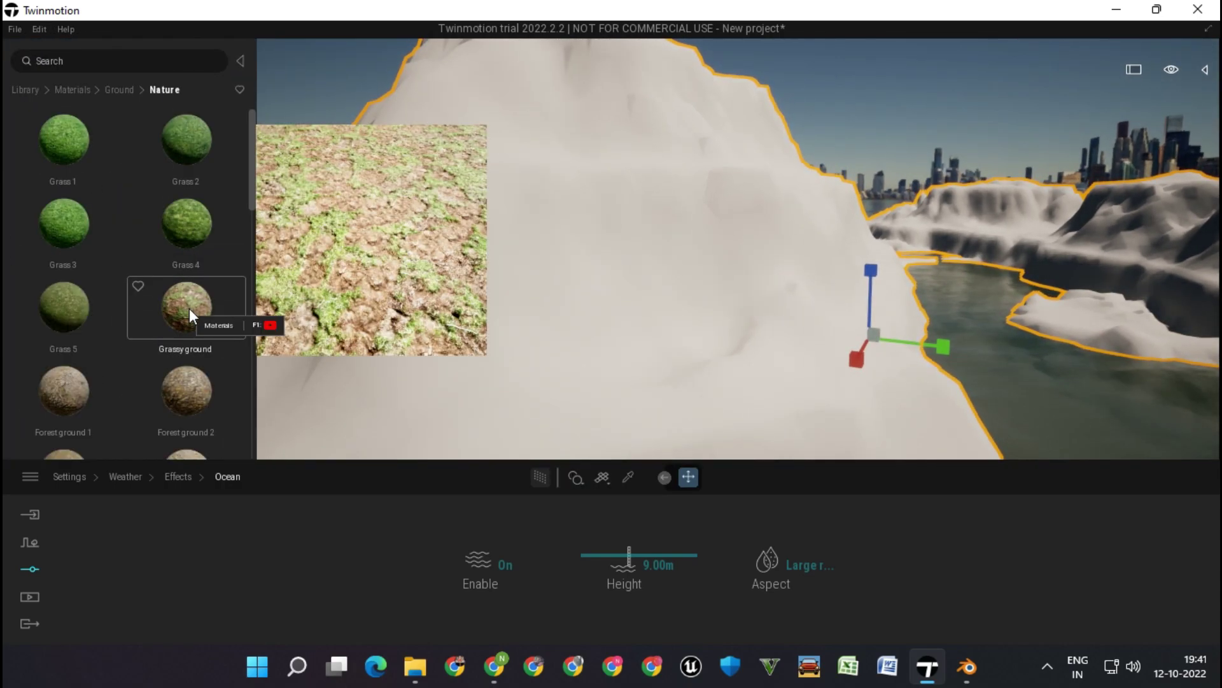
{"action": "left_click_drag", "start_coordinate": [186, 308], "coordinate": [528, 345]}
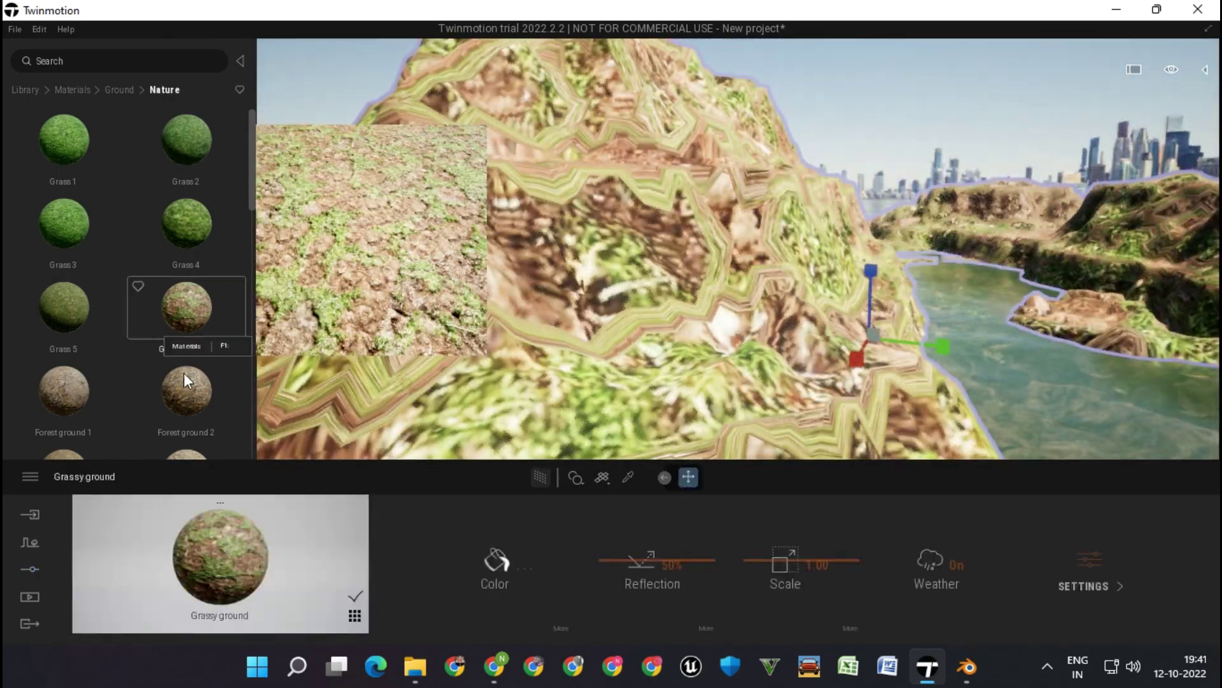
{"action": "left_click_drag", "start_coordinate": [193, 392], "coordinate": [522, 396]}
{"action": "scroll", "coordinate": [127, 287], "scroll_direction": "down", "scroll_amount": 2}
{"action": "left_click_drag", "start_coordinate": [63, 433], "coordinate": [510, 361]}
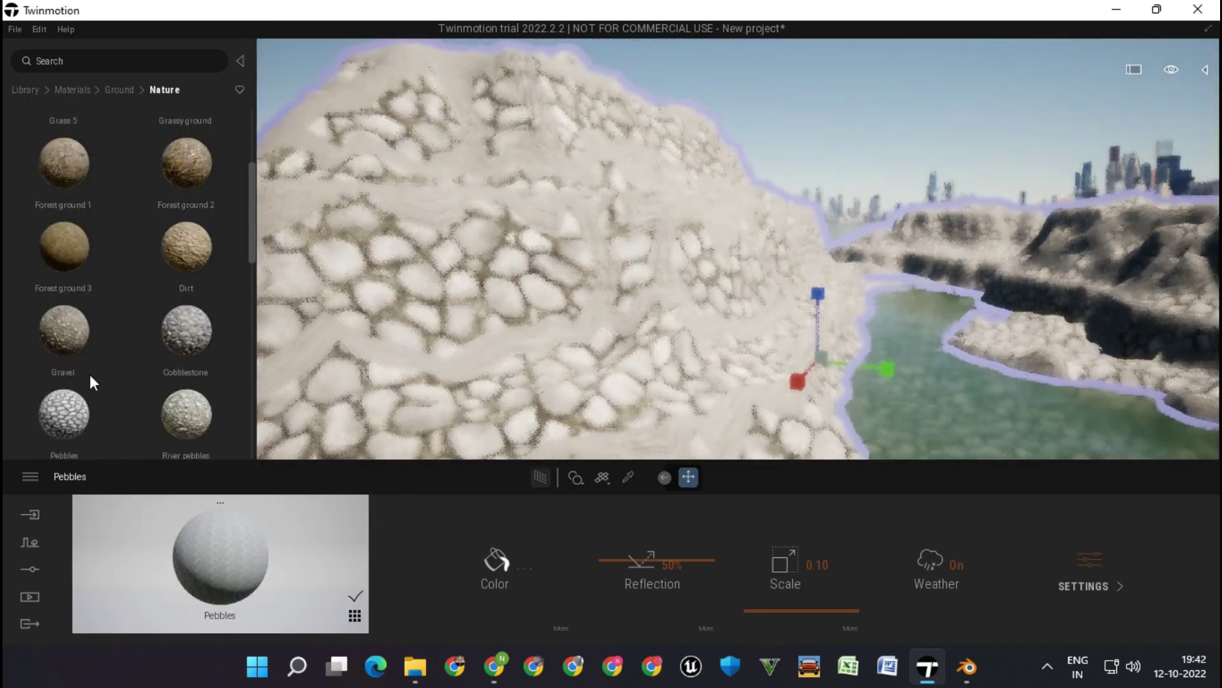
{"action": "left_click_drag", "start_coordinate": [63, 388], "coordinate": [557, 380]}
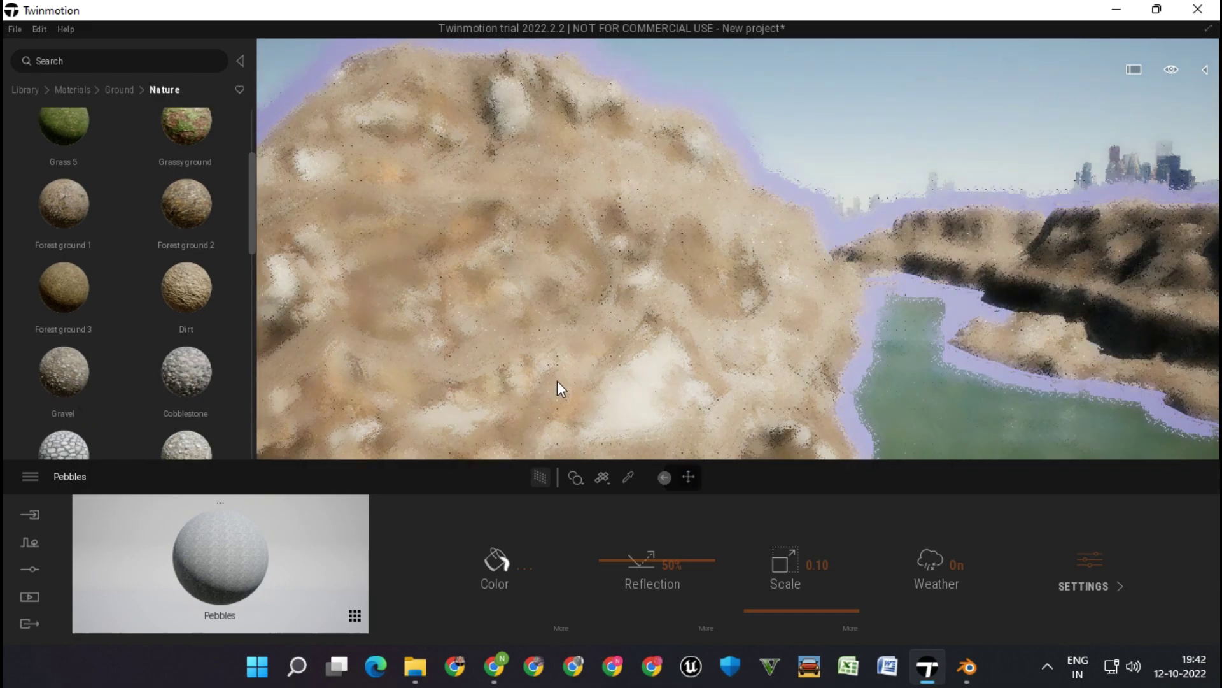
- Set the gravel scale to 0.10 and reflection to about 58%
{"action": "left_click_drag", "start_coordinate": [772, 563], "coordinate": [766, 594]}
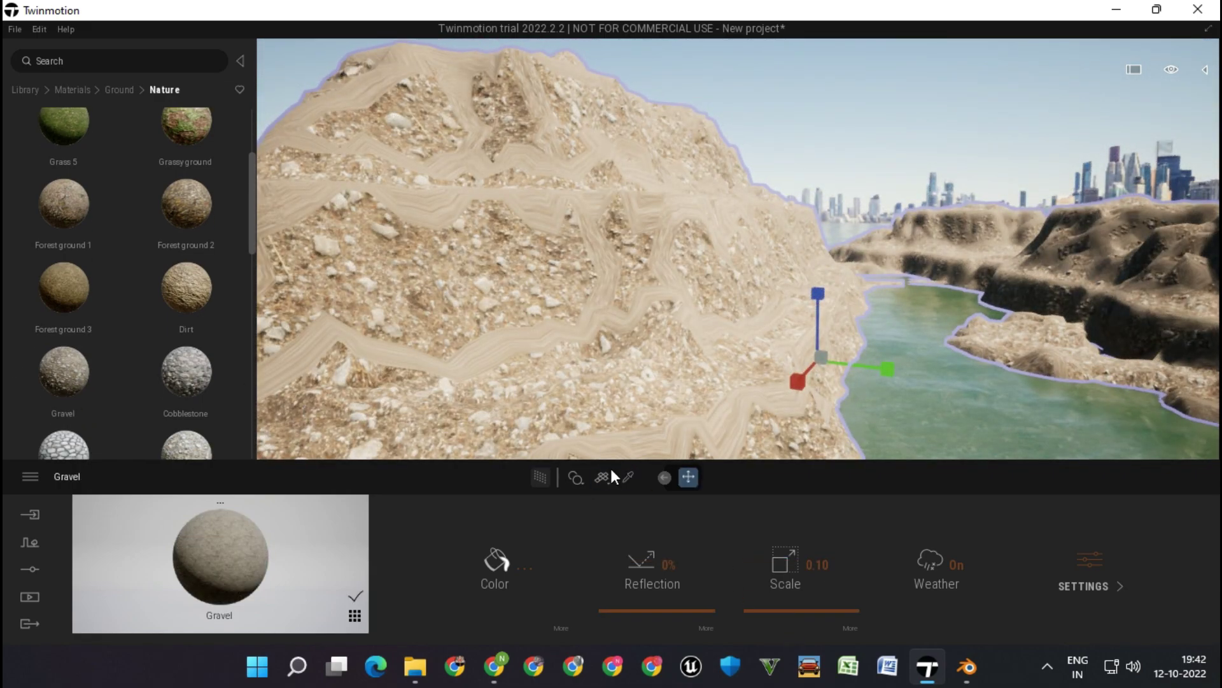
{"action": "left_click", "coordinate": [946, 582]}
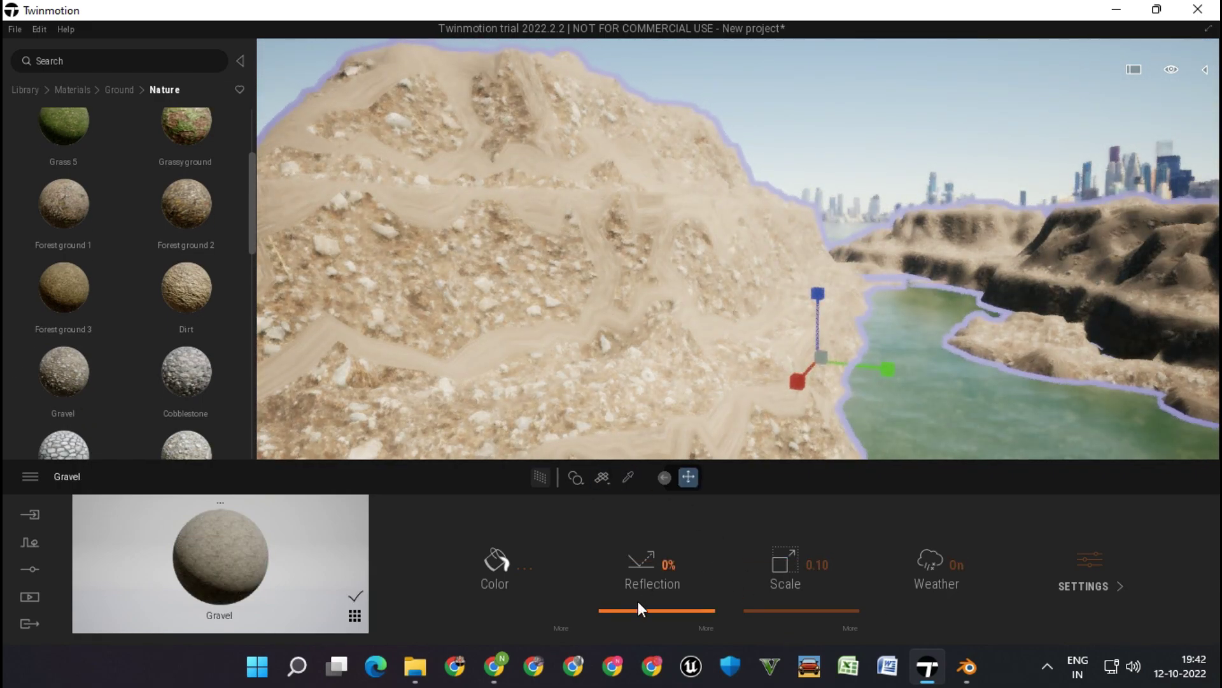
{"action": "mouse_move", "coordinate": [638, 601]}
{"action": "left_mouse_down"}
{"action": "mouse_move", "coordinate": [646, 509]}
{"action": "mouse_move", "coordinate": [649, 551]}
{"action": "left_mouse_up"}
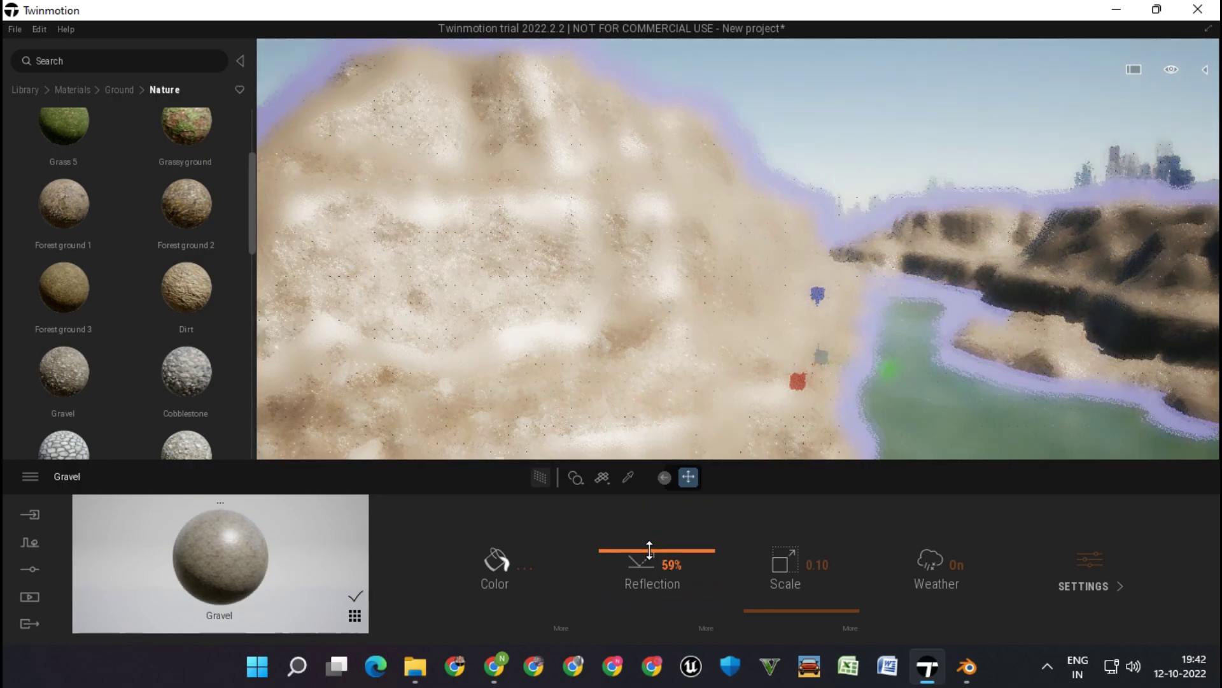
{"action": "left_click", "coordinate": [519, 578]}
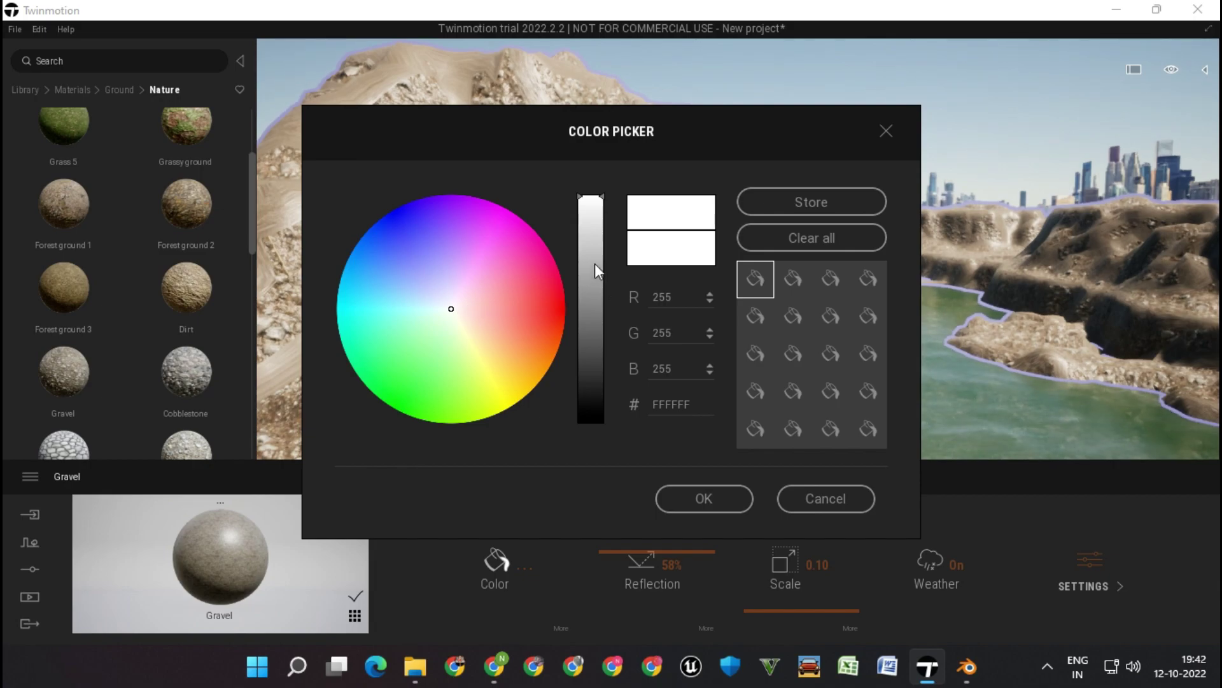
- Tint the gravel brown B77A4C first, then change it to pale grey CFD6D8
{"action": "left_click_drag", "start_coordinate": [595, 264], "coordinate": [590, 259]}
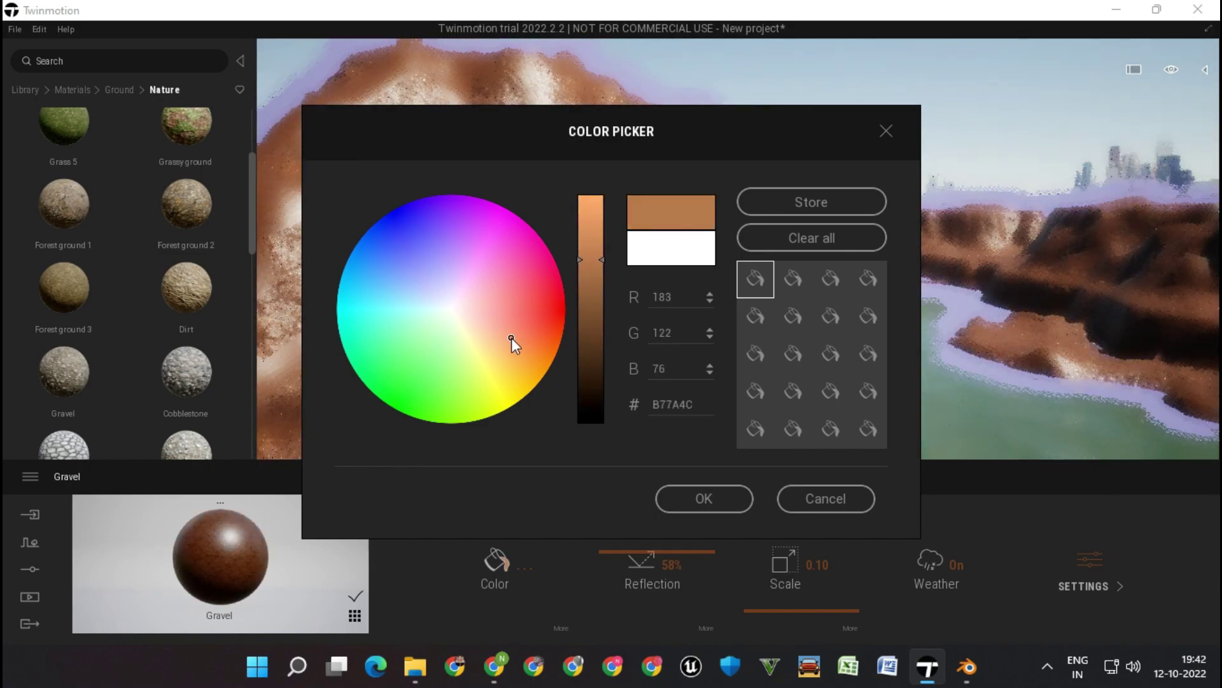
{"action": "left_click", "coordinate": [704, 498]}
{"action": "left_click", "coordinate": [497, 563]}
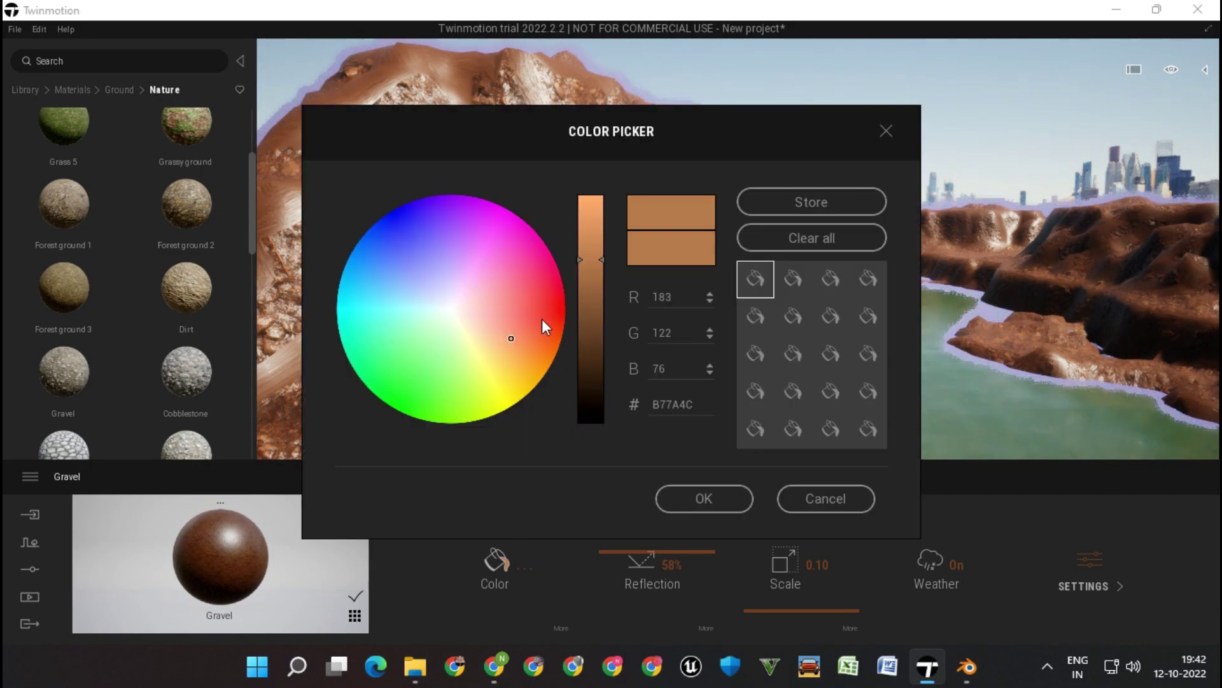
{"action": "left_click", "coordinate": [462, 314]}
{"action": "left_click", "coordinate": [738, 489]}
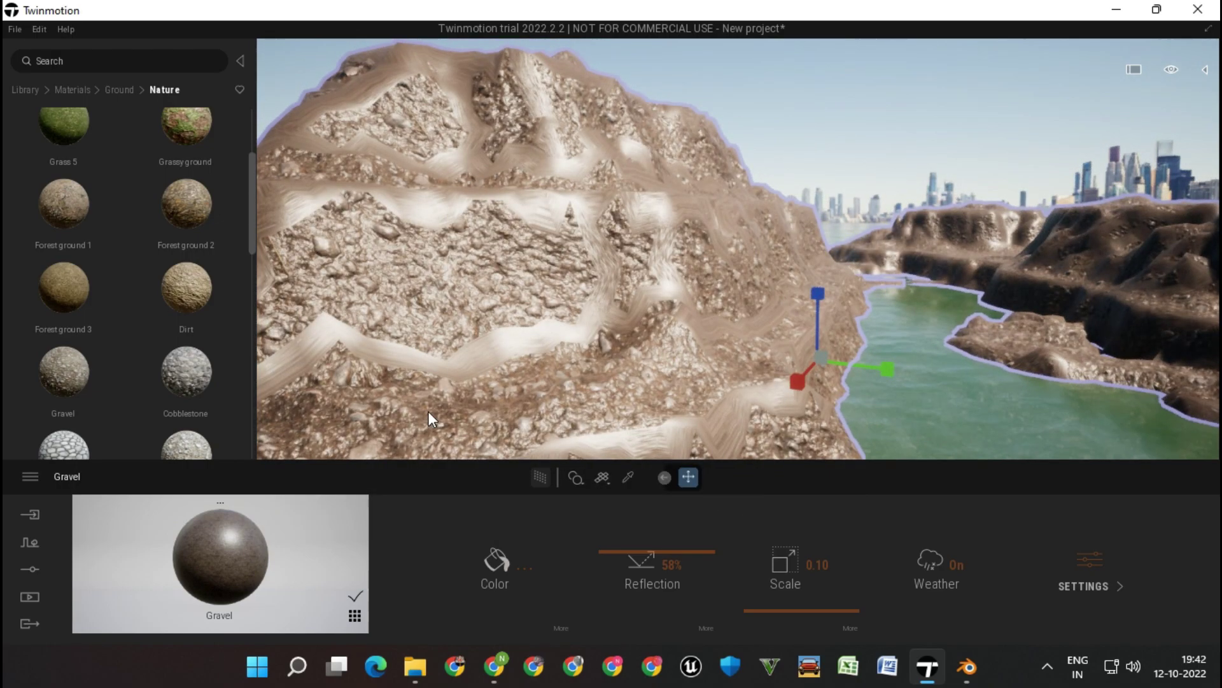
{"action": "left_click", "coordinate": [497, 563]}
{"action": "left_click", "coordinate": [599, 245]}
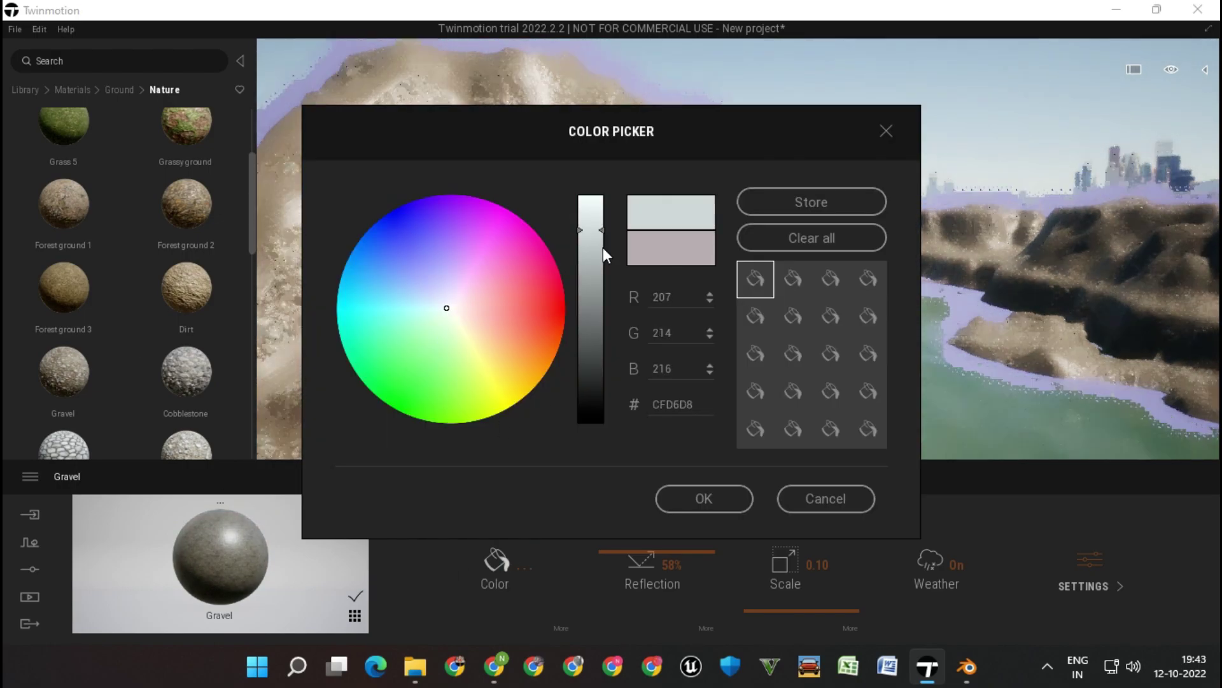
{"action": "left_click", "coordinate": [748, 491]}
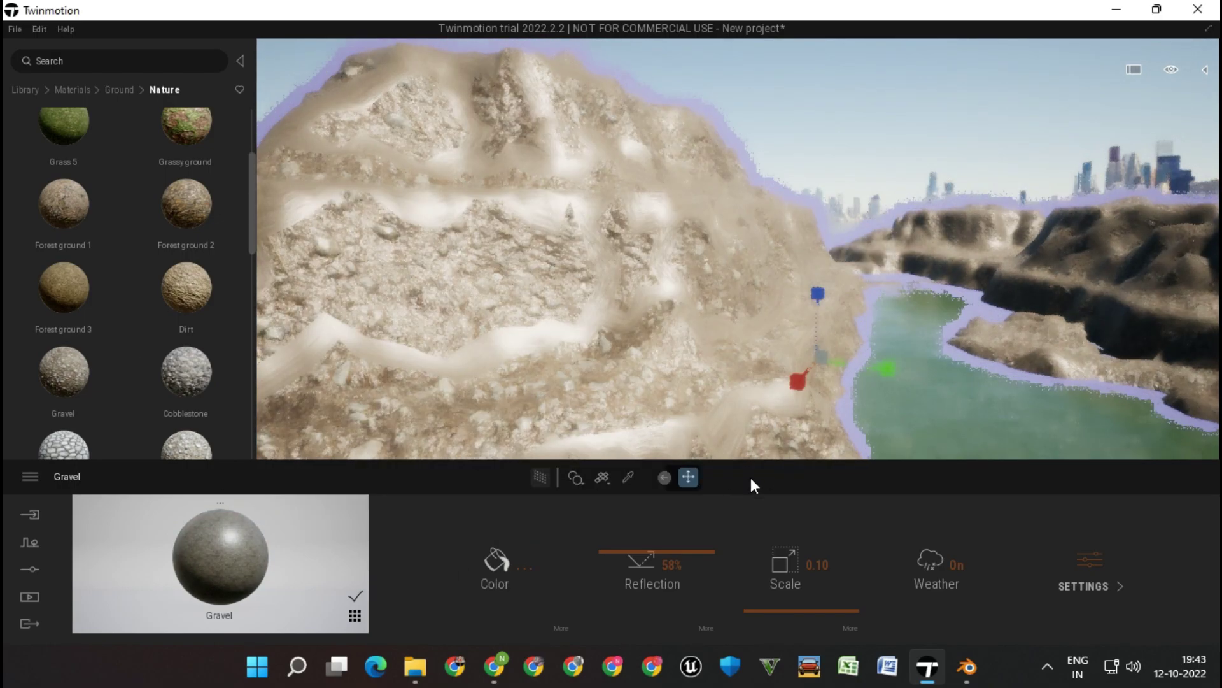
{"action": "left_click", "coordinate": [32, 476]}
- Lower Shadows and other rendering quality features to Low and apply
{"action": "left_click", "coordinate": [66, 426]}
{"action": "left_click", "coordinate": [601, 16]}
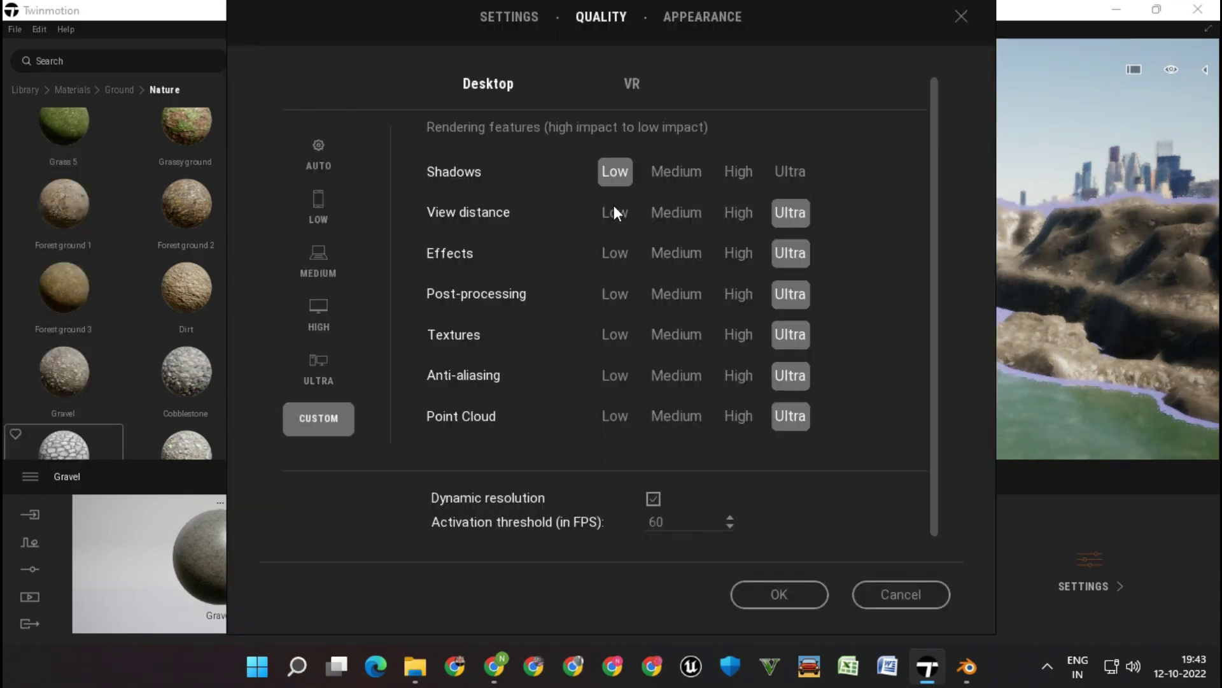
{"action": "left_click", "coordinate": [618, 346]}
{"action": "left_click", "coordinate": [617, 385]}
{"action": "left_click", "coordinate": [618, 427]}
{"action": "left_click", "coordinate": [758, 606]}
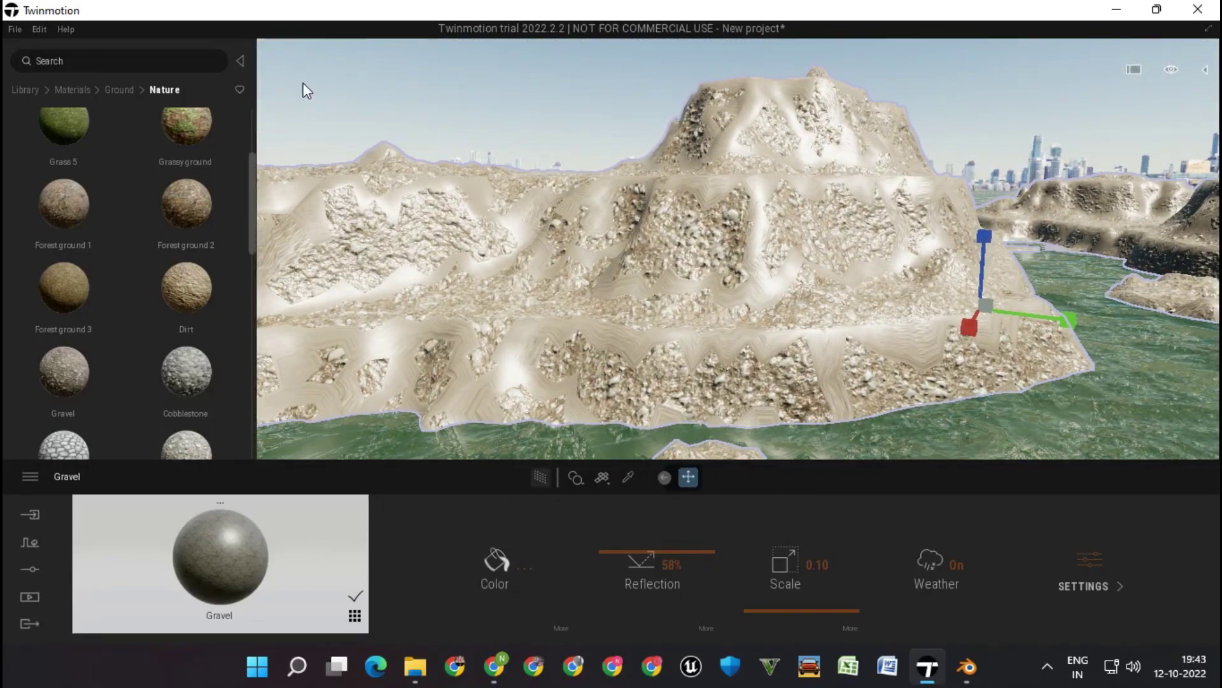
- Start a vegetation paint set for trees from the library
{"action": "left_click", "coordinate": [120, 89]}
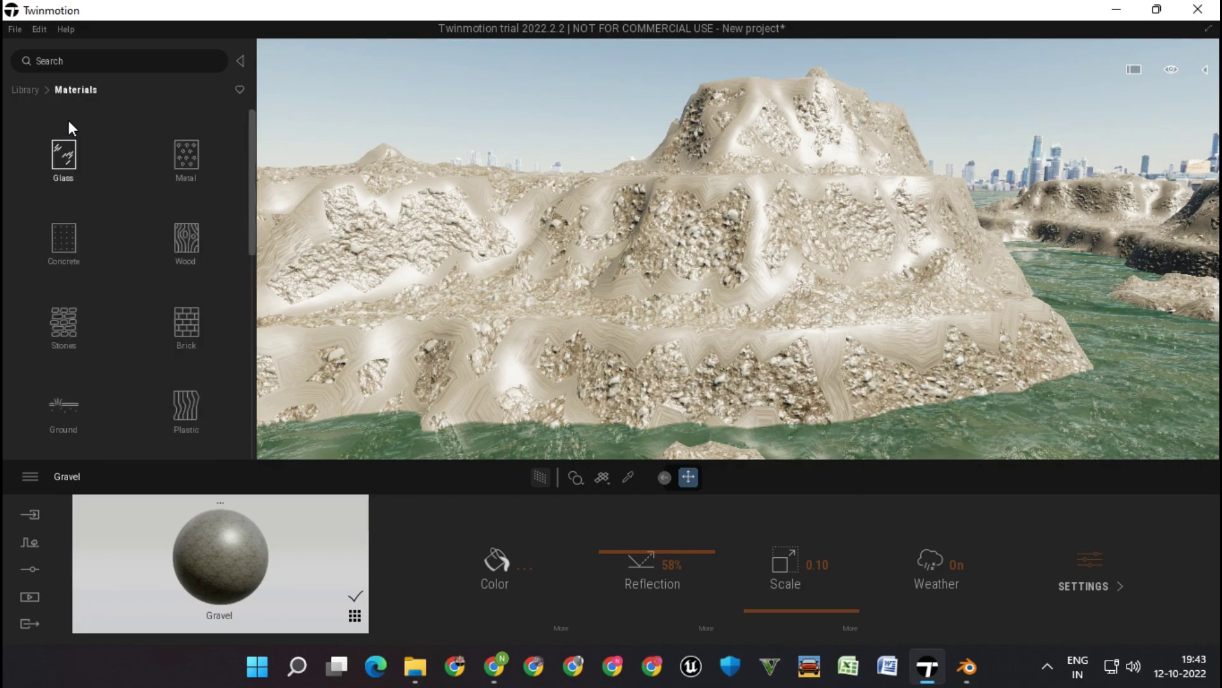
{"action": "left_click", "coordinate": [35, 91]}
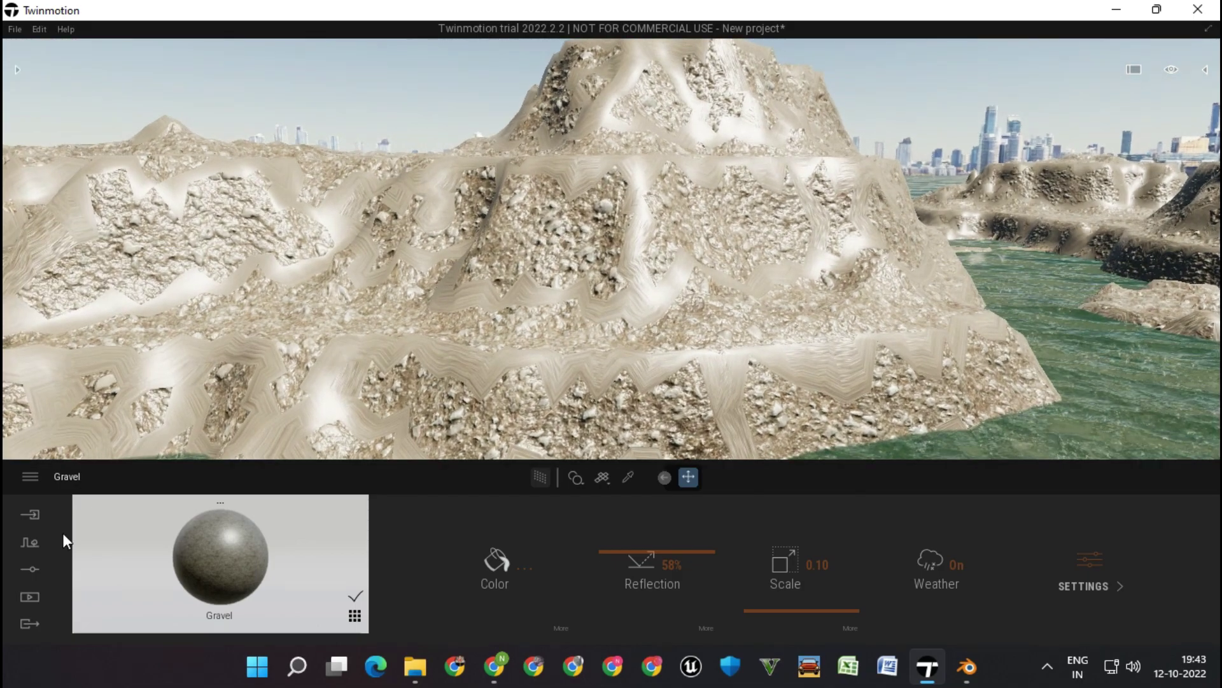
{"action": "left_click", "coordinate": [30, 542]}
{"action": "left_click", "coordinate": [557, 588]}
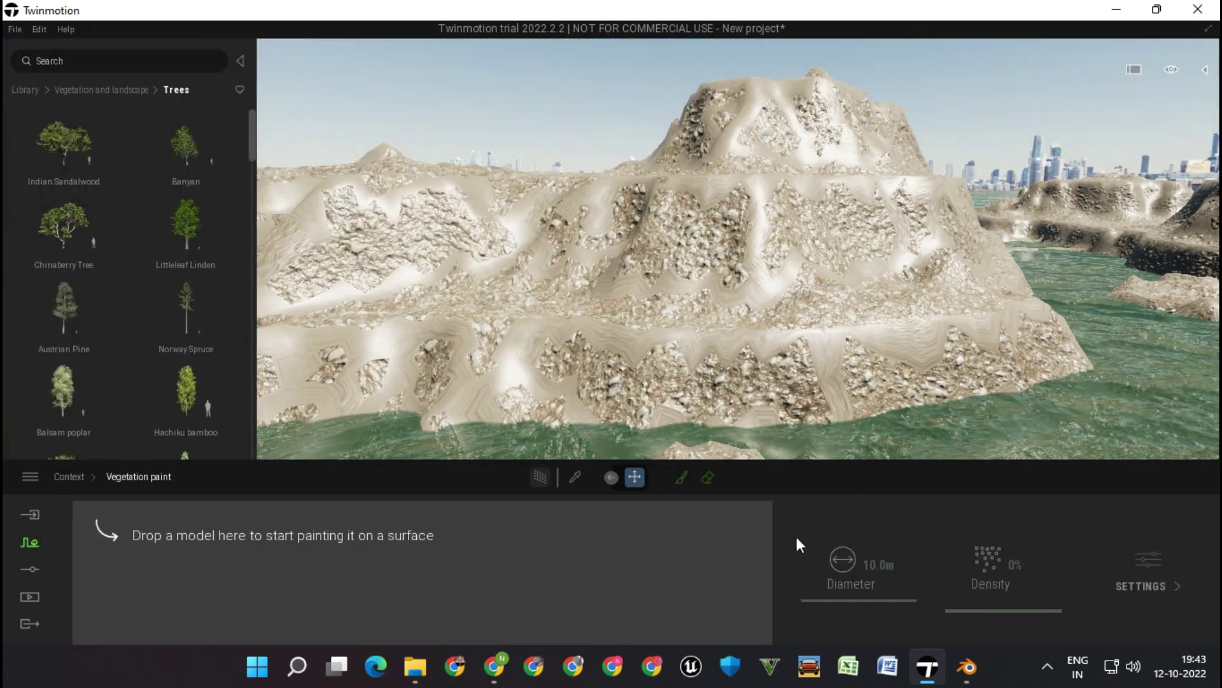
{"action": "mouse_move", "coordinate": [186, 229]}
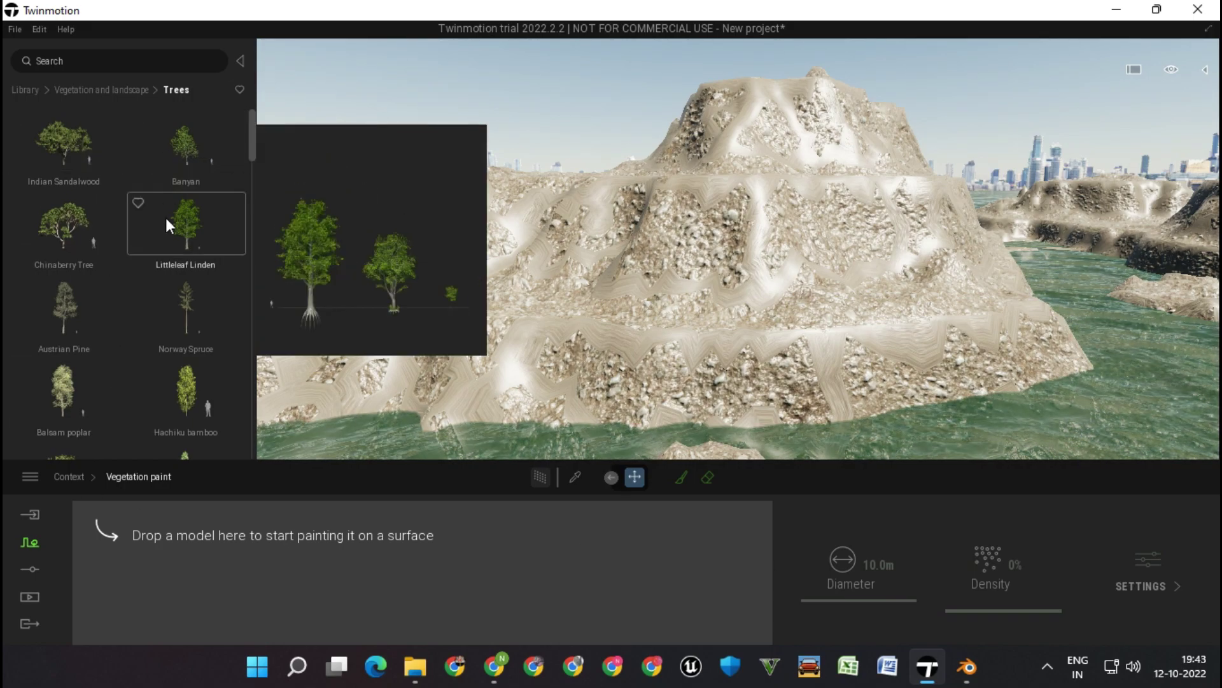
- Add Austrian Pine, two Hachiku bamboo, Amur cork tree and European Mountain Ash to the paint set
{"action": "scroll", "coordinate": [170, 242], "scroll_direction": "down", "scroll_amount": 1}
{"action": "left_click_drag", "start_coordinate": [93, 283], "coordinate": [164, 477]}
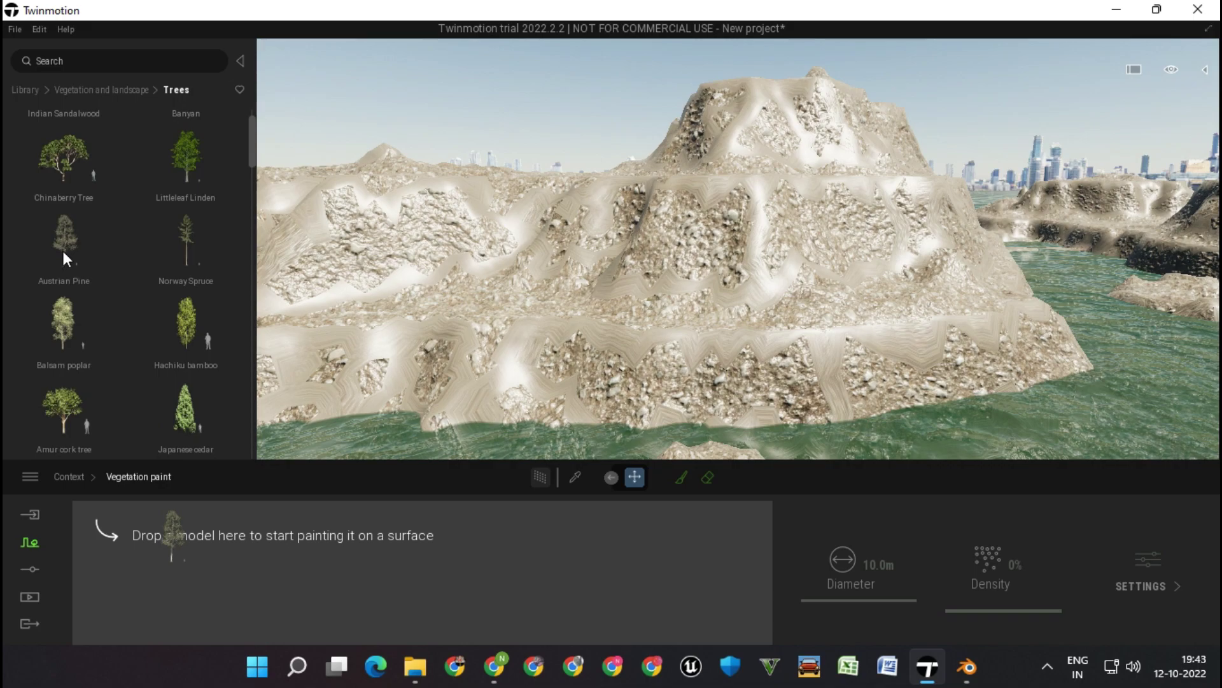
{"action": "left_click_drag", "start_coordinate": [172, 535], "coordinate": [148, 541]}
{"action": "left_click_drag", "start_coordinate": [185, 341], "coordinate": [268, 541]}
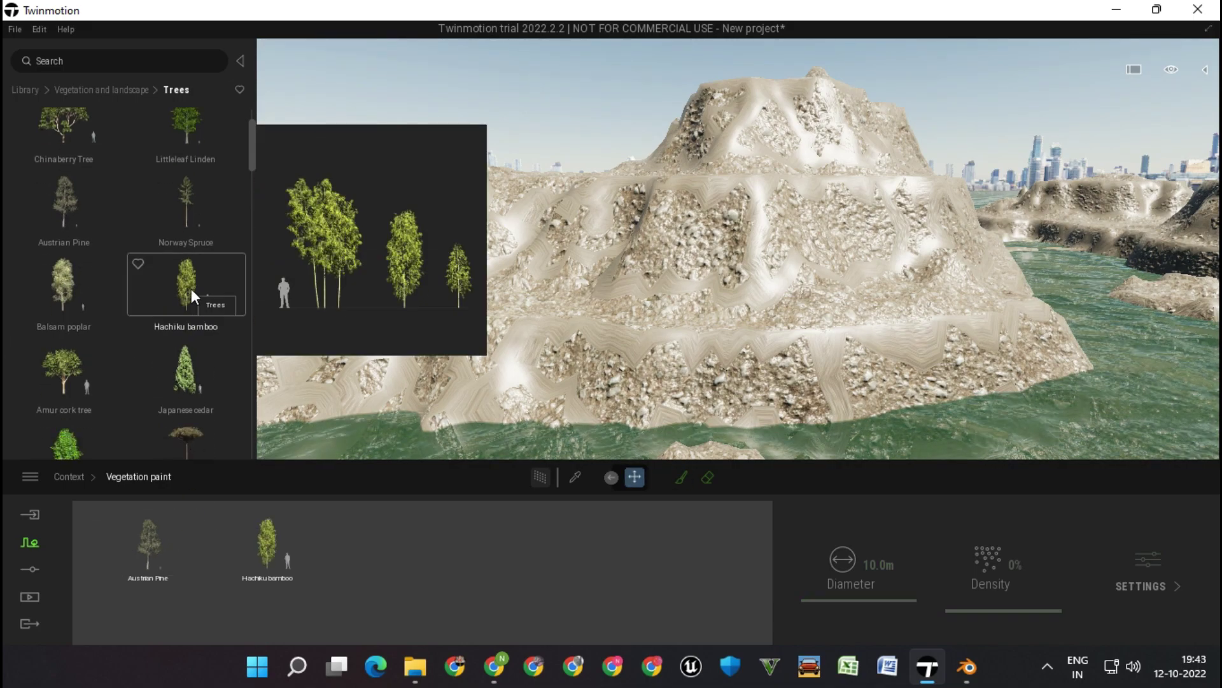
{"action": "left_click_drag", "start_coordinate": [185, 277], "coordinate": [386, 541]}
{"action": "left_click_drag", "start_coordinate": [72, 344], "coordinate": [505, 541]}
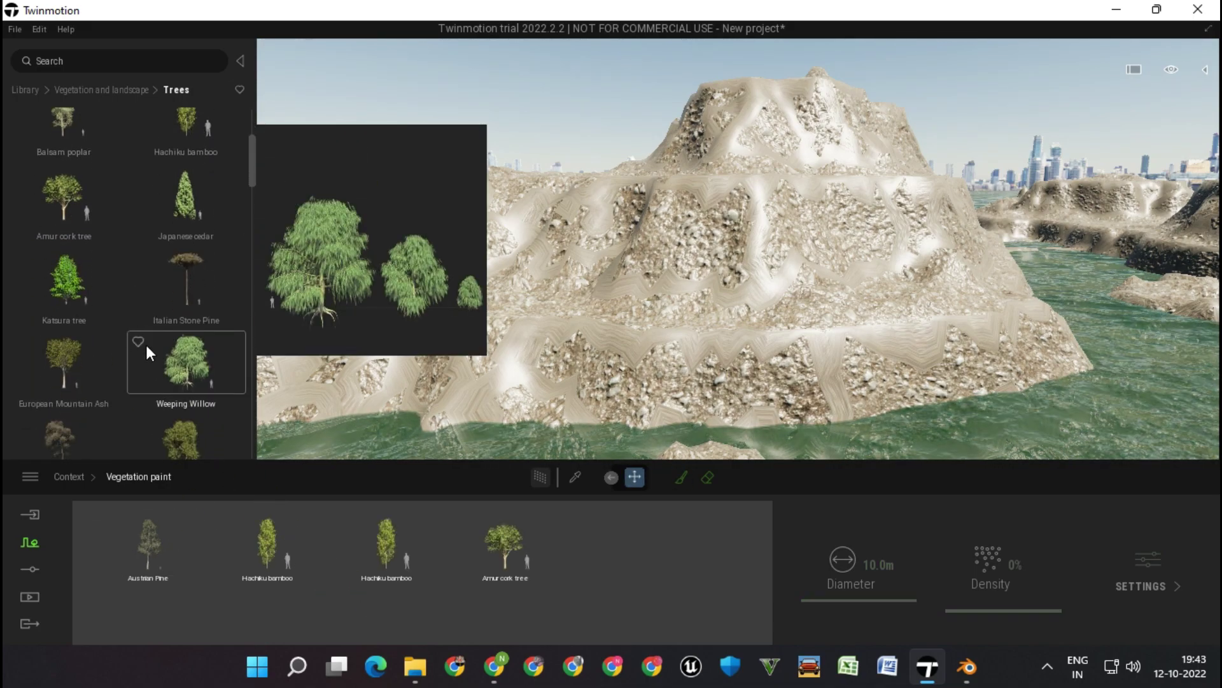
{"action": "left_click_drag", "start_coordinate": [64, 322], "coordinate": [624, 541]}
- Add several more tree species from further down the Trees library
{"action": "scroll", "coordinate": [111, 293], "scroll_direction": "down", "scroll_amount": 3}
{"action": "left_click_drag", "start_coordinate": [119, 311], "coordinate": [382, 554]}
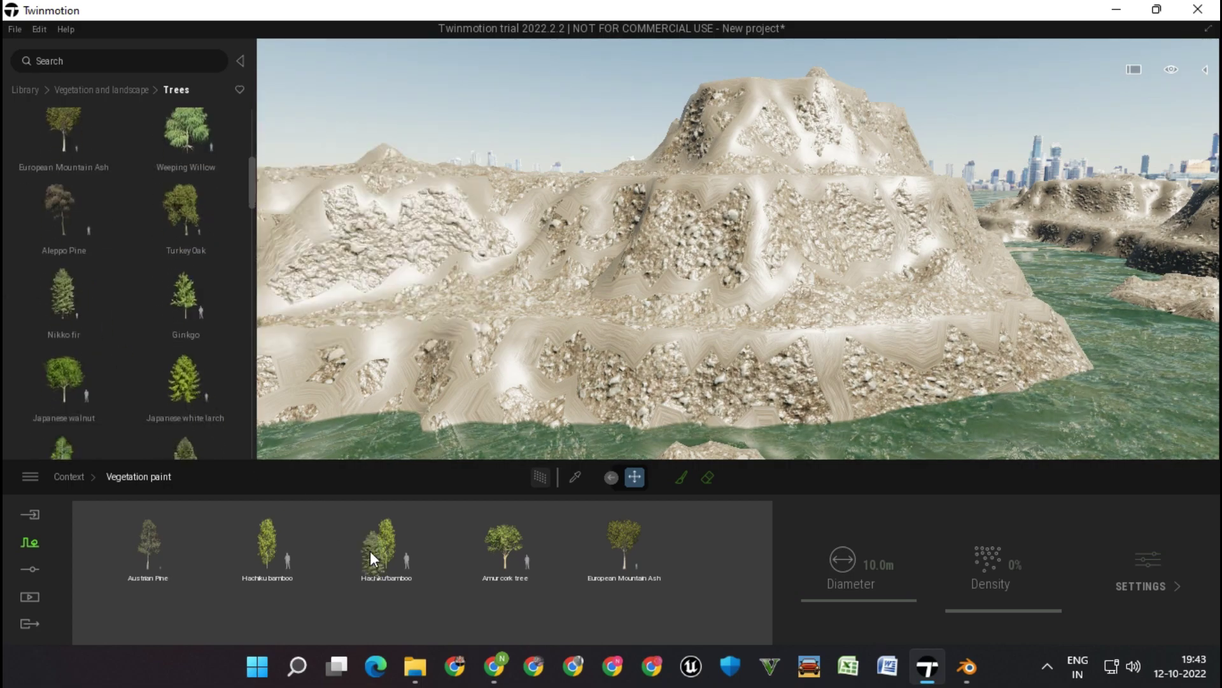
{"action": "scroll", "coordinate": [163, 347], "scroll_direction": "down", "scroll_amount": 3}
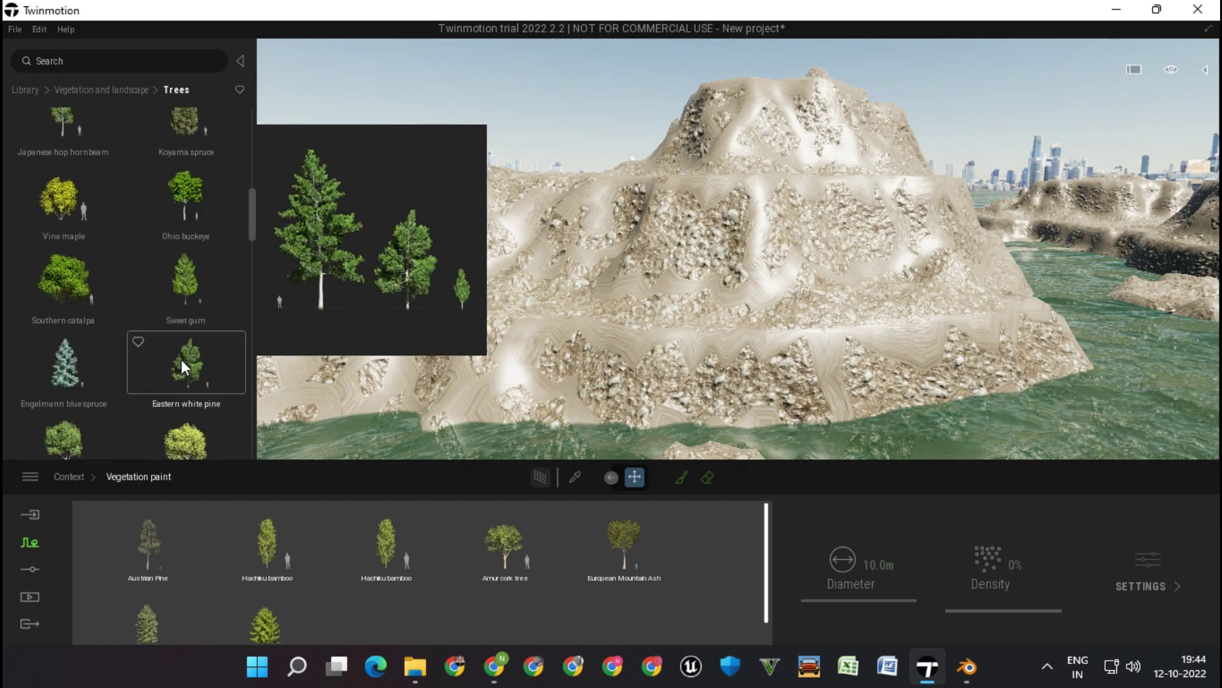
{"action": "scroll", "coordinate": [181, 358], "scroll_direction": "down", "scroll_amount": 2}
{"action": "left_click_drag", "start_coordinate": [182, 202], "coordinate": [385, 573]}
{"action": "scroll", "coordinate": [143, 319], "scroll_direction": "down", "scroll_amount": 3}
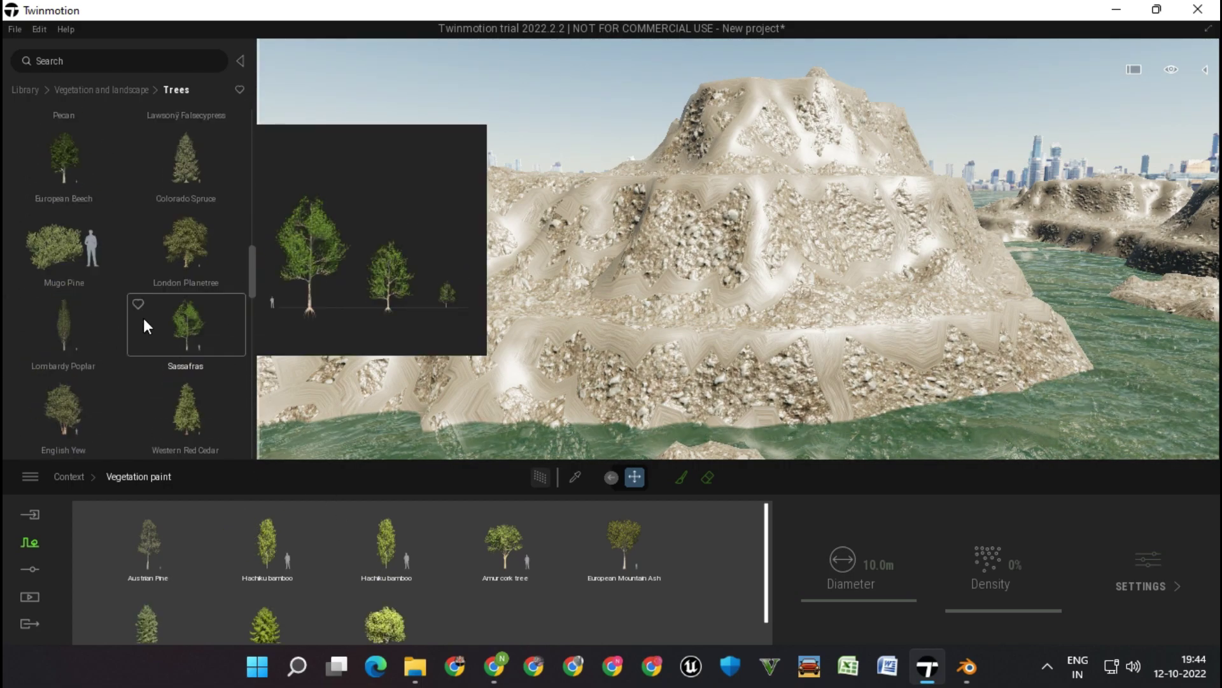
{"action": "scroll", "coordinate": [131, 308], "scroll_direction": "down", "scroll_amount": 2}
{"action": "left_click_drag", "start_coordinate": [118, 315], "coordinate": [558, 615]}
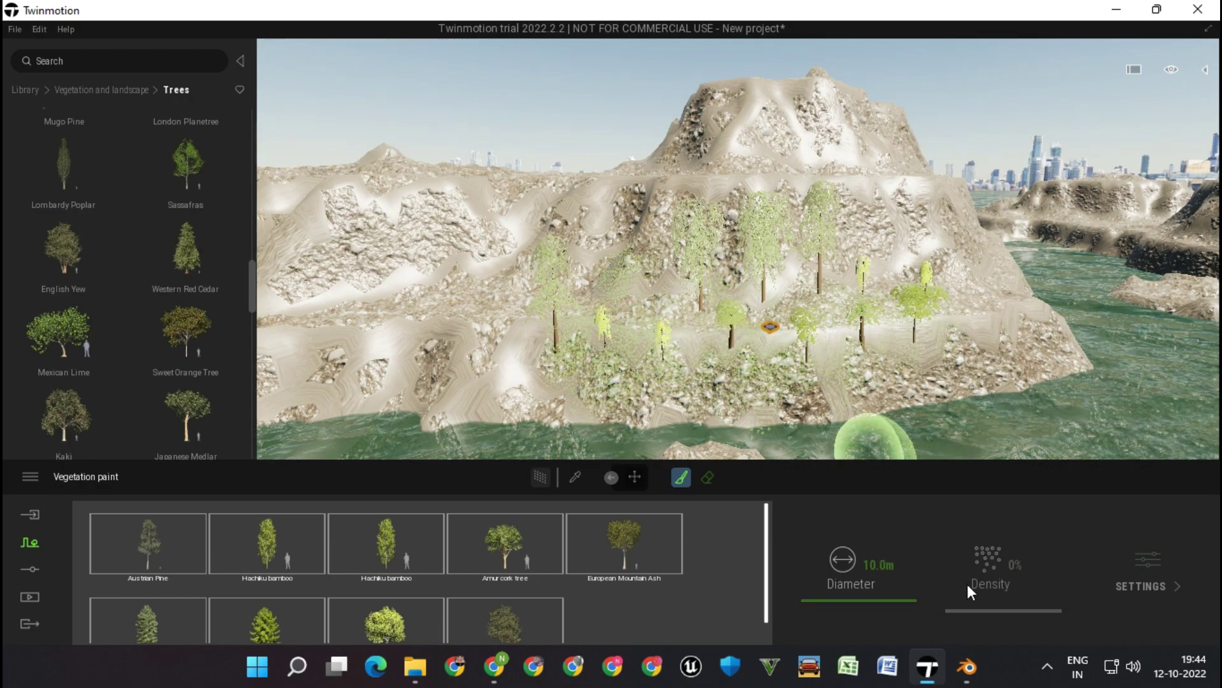
- Set the brush diameter to 100m and paint trees densely across the hill and shores
{"action": "left_click_drag", "start_coordinate": [877, 600], "coordinate": [866, 529]}
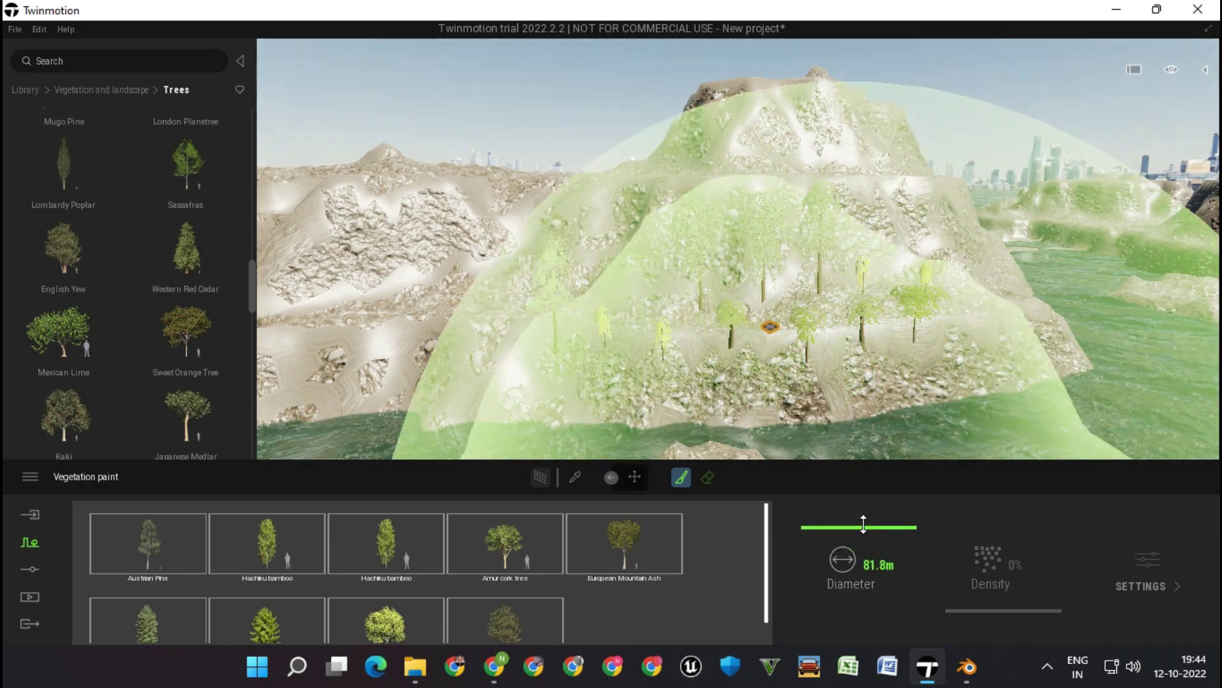
{"action": "left_click_drag", "start_coordinate": [701, 232], "coordinate": [742, 183]}
{"action": "right_click_drag", "start_coordinate": [793, 215], "coordinate": [792, 287]}
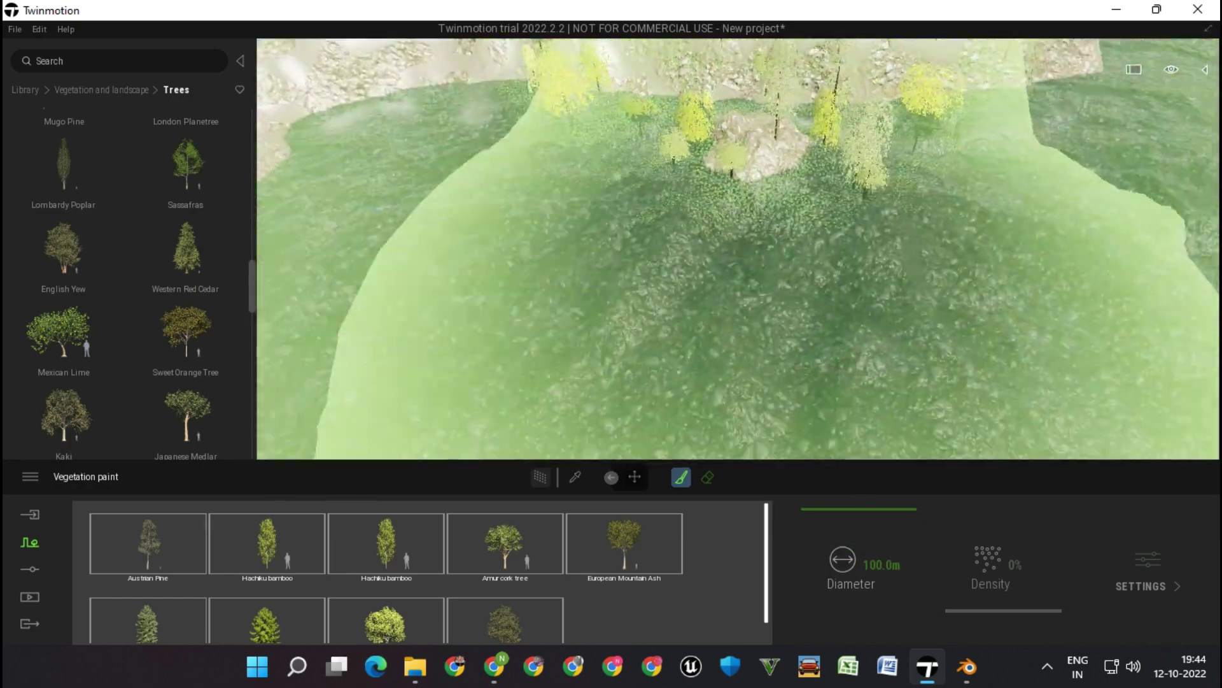
{"action": "scroll", "coordinate": [792, 287], "scroll_direction": "down", "scroll_amount": 10}
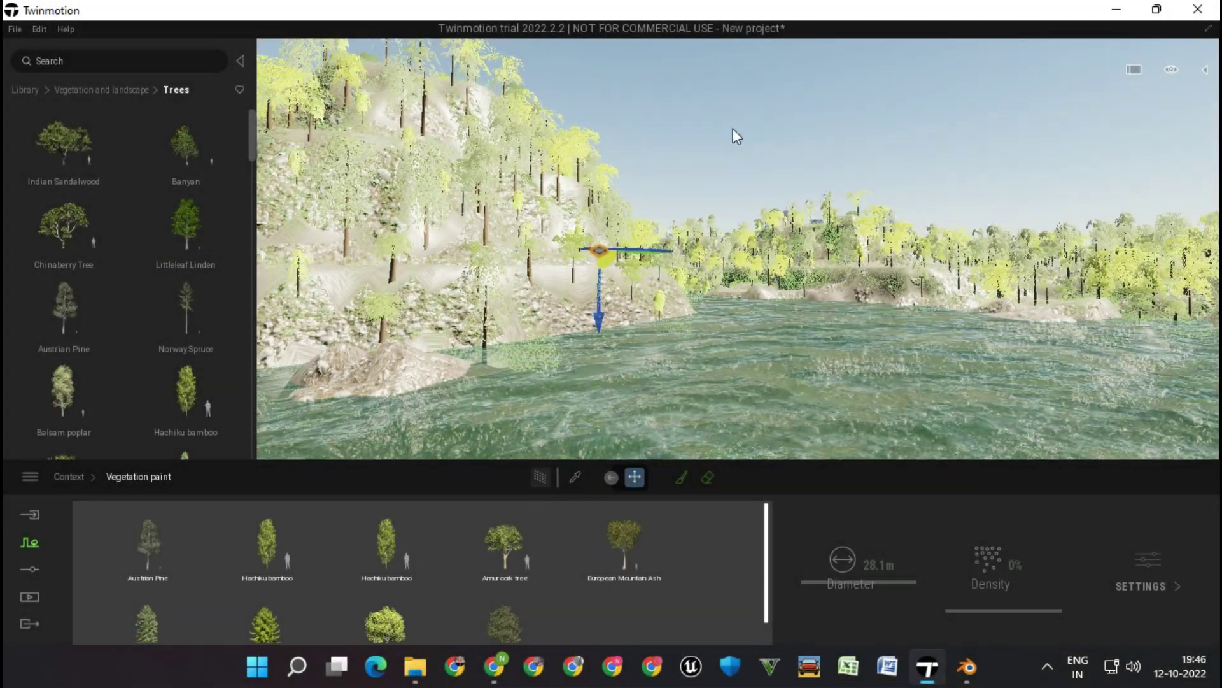
{"action": "key", "text": "Escape"}
- Start a new vegetation paint set from the Grass and flowers library
{"action": "left_click", "coordinate": [25, 543]}
{"action": "left_click", "coordinate": [555, 592]}
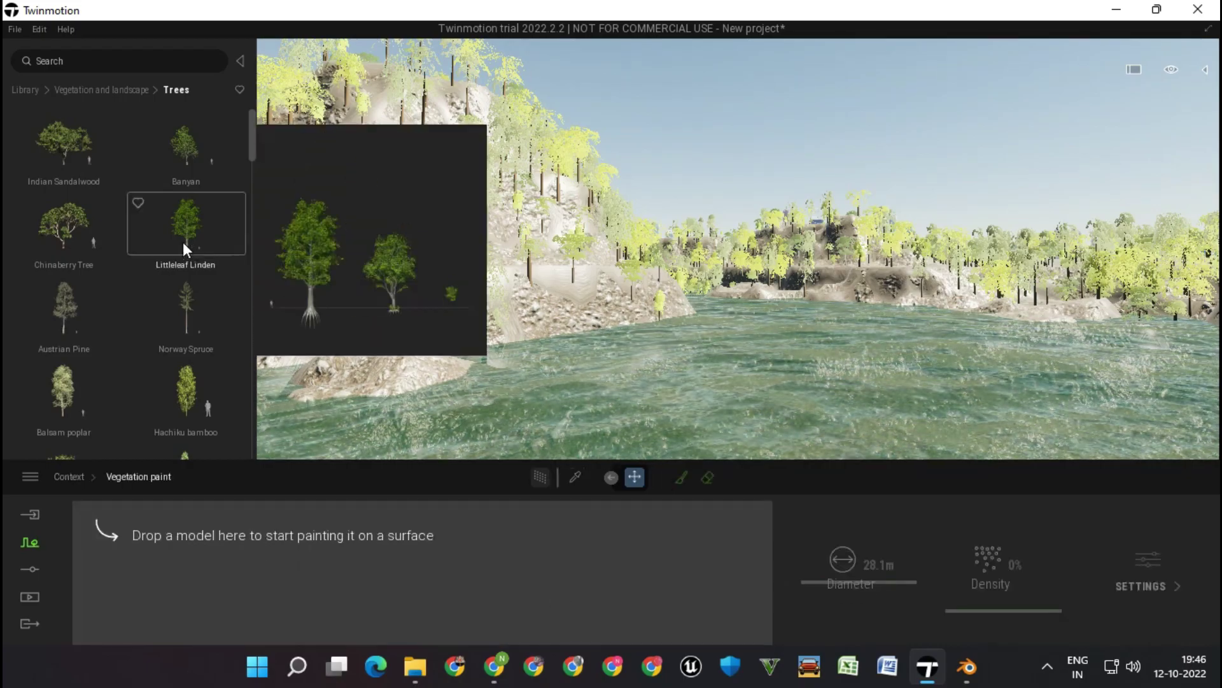
{"action": "left_click", "coordinate": [100, 90]}
{"action": "left_click", "coordinate": [191, 235]}
{"action": "scroll", "coordinate": [191, 277], "scroll_direction": "down", "scroll_amount": 2}
- Add Lawn 01, Long grass 03, Dry Wild Grass 01, Clovers 01, Wild Grass 01 and Long grass 02
{"action": "mouse_move", "coordinate": [63, 440]}
{"action": "left_mouse_down"}
{"action": "mouse_move", "coordinate": [131, 475]}
{"action": "mouse_move", "coordinate": [147, 541]}
{"action": "left_mouse_up"}
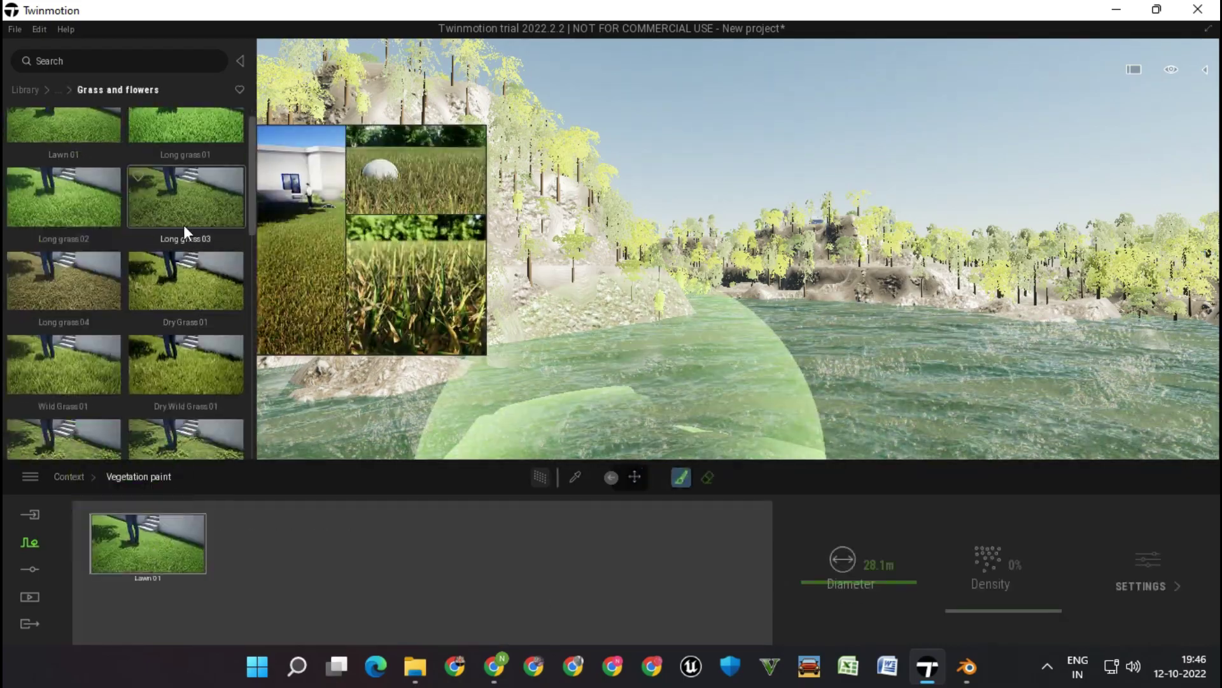
{"action": "left_click_drag", "start_coordinate": [184, 224], "coordinate": [227, 555]}
{"action": "left_click_drag", "start_coordinate": [186, 304], "coordinate": [386, 541]}
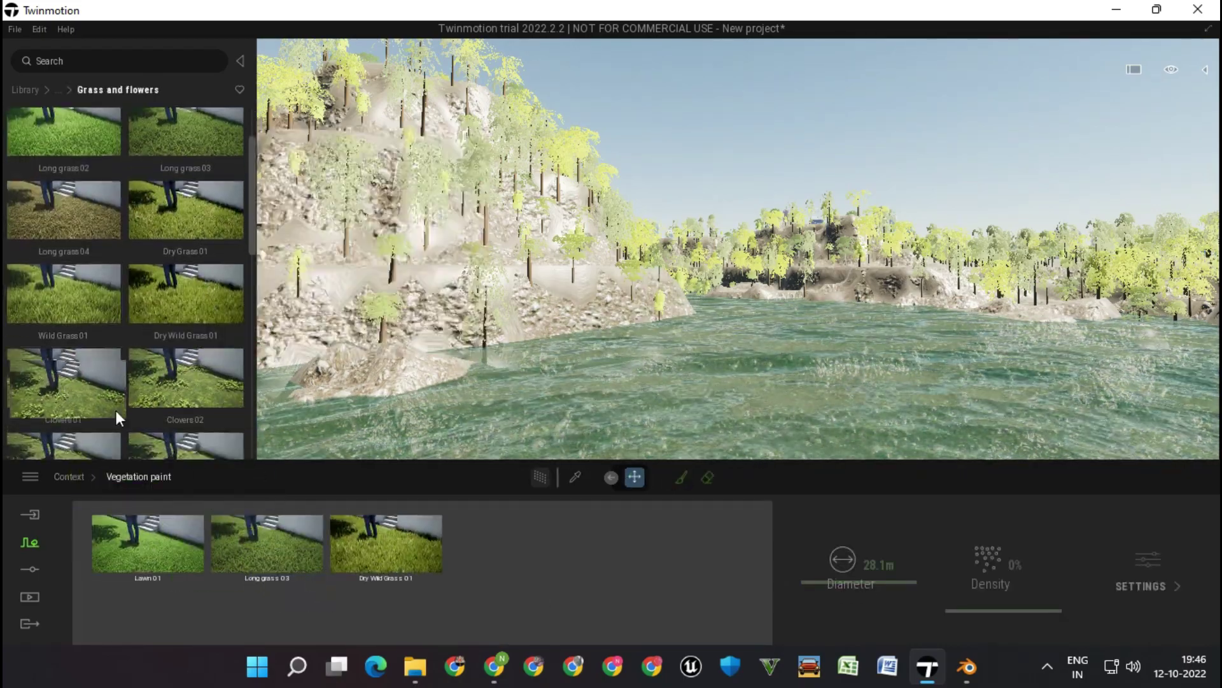
{"action": "left_click_drag", "start_coordinate": [116, 410], "coordinate": [505, 544]}
{"action": "left_click_drag", "start_coordinate": [101, 338], "coordinate": [609, 567]}
{"action": "scroll", "coordinate": [64, 184], "scroll_direction": "up", "scroll_amount": 1}
{"action": "left_click_drag", "start_coordinate": [64, 184], "coordinate": [148, 620]}
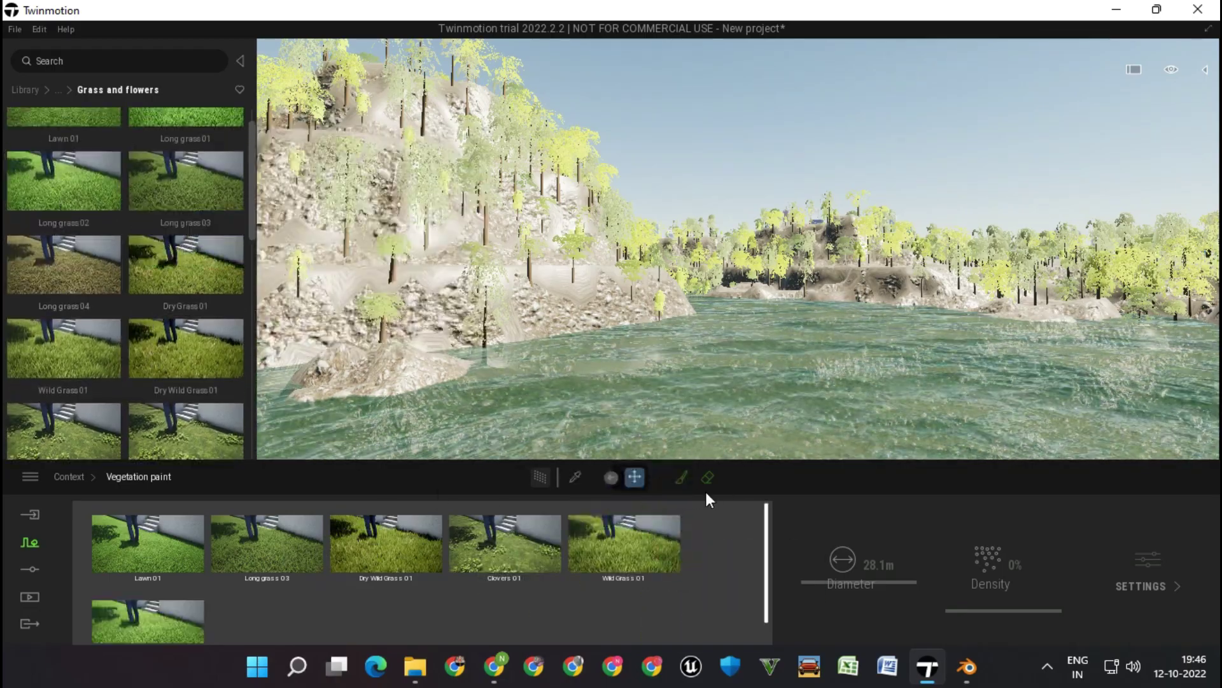
{"action": "left_click", "coordinate": [682, 477]}
{"action": "scroll", "coordinate": [514, 296], "scroll_direction": "up", "scroll_amount": 3}
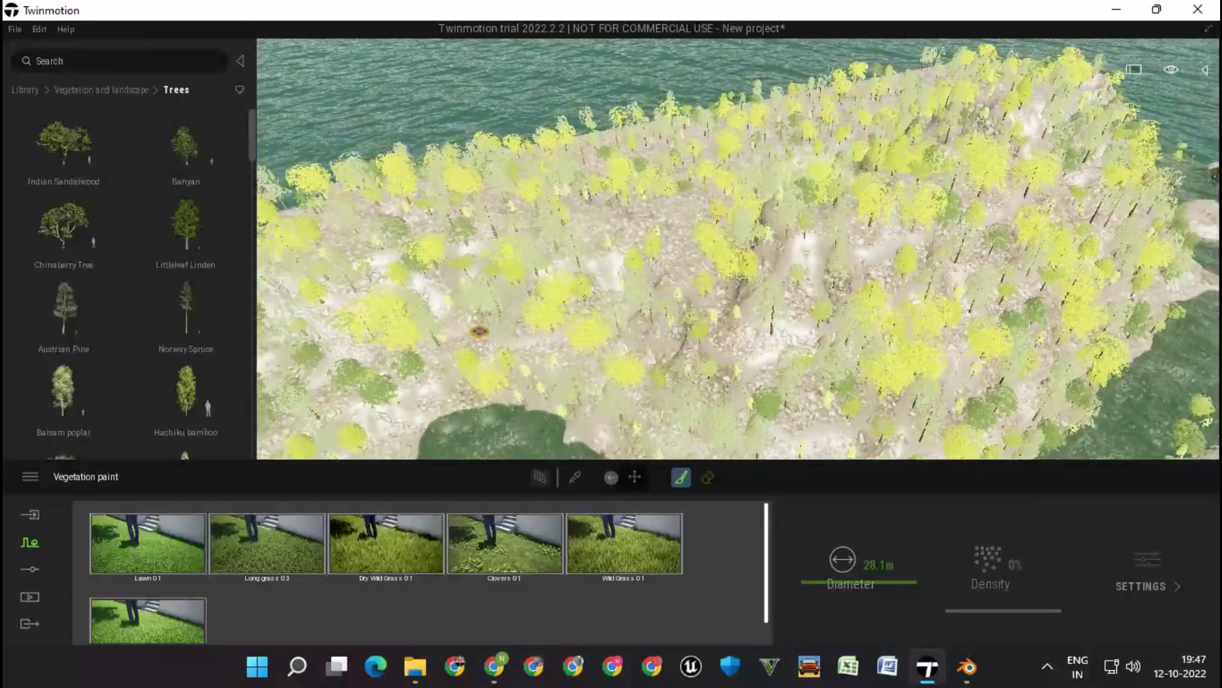
- Orbit the view around the vegetation-covered island
{"action": "left_click_drag", "start_coordinate": [578, 227], "coordinate": [578, 226]}
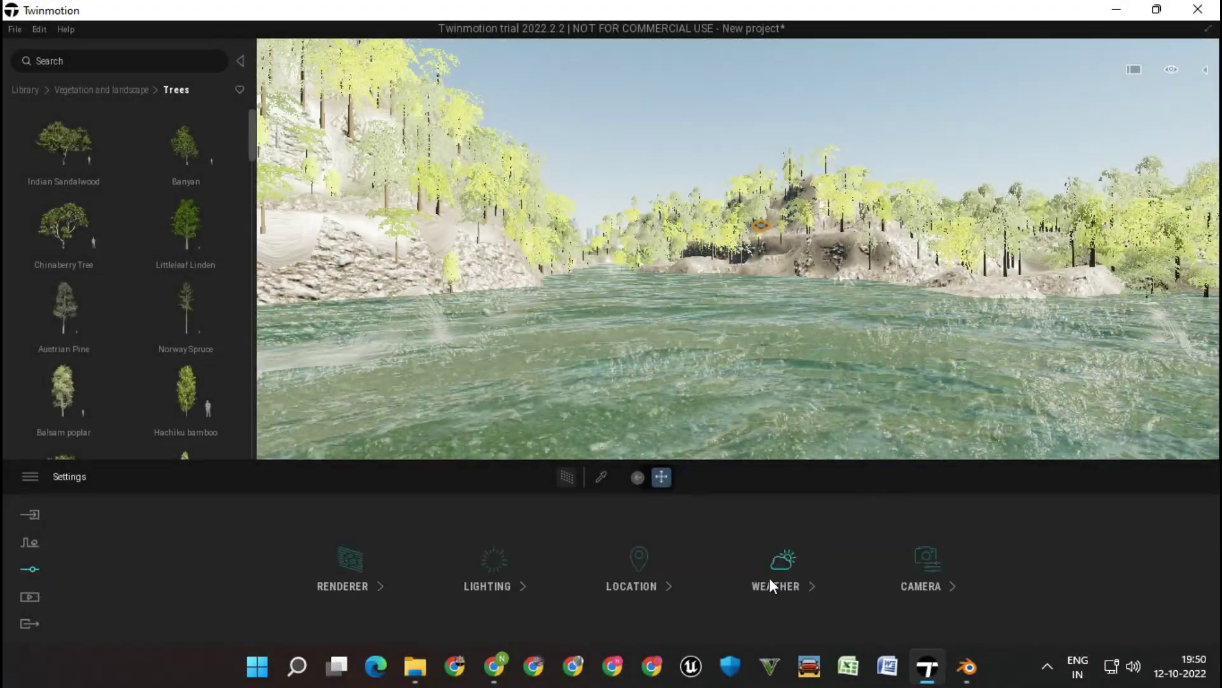
- Set the season to winter and the weather to overcast with falling snow
{"action": "left_click", "coordinate": [770, 583]}
{"action": "mouse_move", "coordinate": [538, 573]}
{"action": "left_mouse_down"}
{"action": "mouse_move", "coordinate": [728, 575]}
{"action": "mouse_move", "coordinate": [515, 579]}
{"action": "mouse_move", "coordinate": [690, 577]}
{"action": "mouse_move", "coordinate": [656, 577]}
{"action": "left_mouse_up"}
{"action": "left_click_drag", "start_coordinate": [138, 566], "coordinate": [442, 558]}
{"action": "left_click_drag", "start_coordinate": [334, 569], "coordinate": [200, 588]}
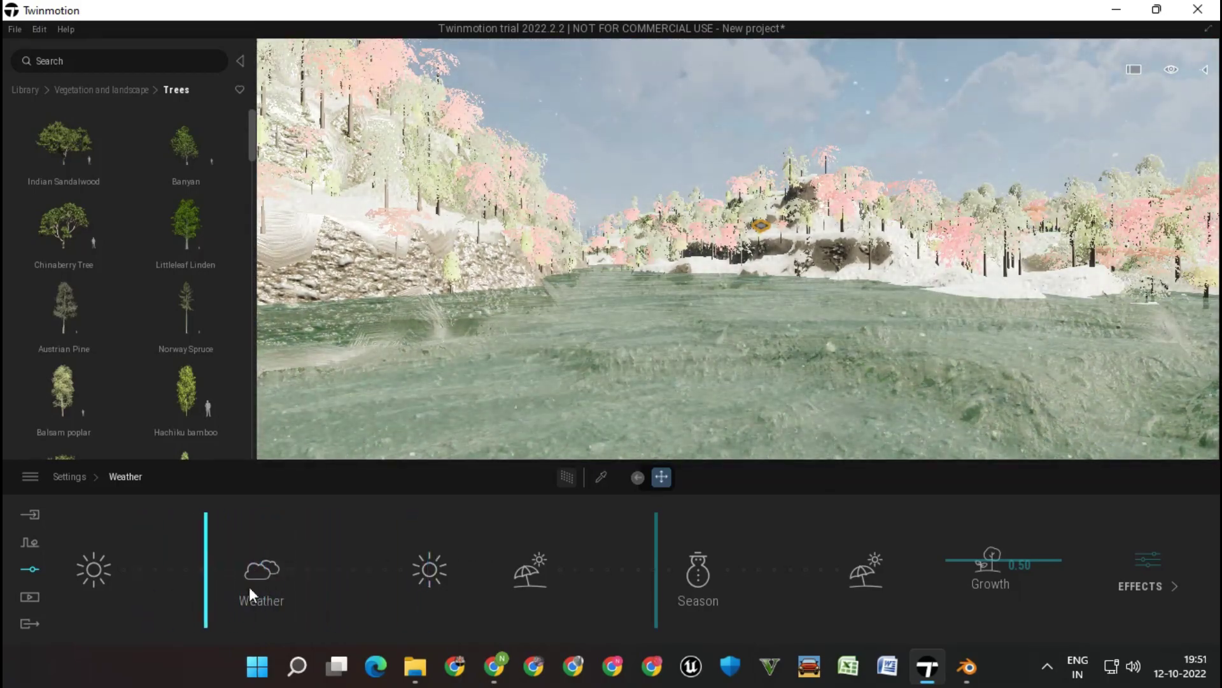
- Set vegetation growth to 1.00, wind speed to 5.00 and smog to 75%
{"action": "left_click_drag", "start_coordinate": [991, 544], "coordinate": [975, 385]}
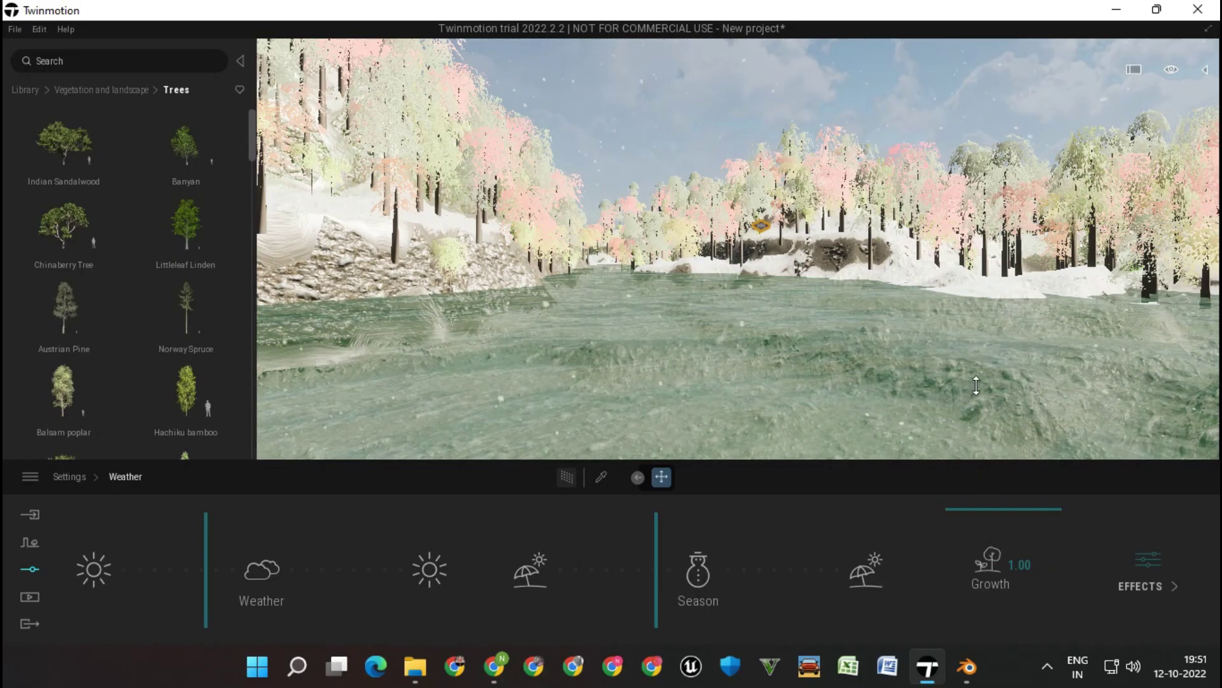
{"action": "right_click_drag", "start_coordinate": [832, 299], "coordinate": [1076, 558]}
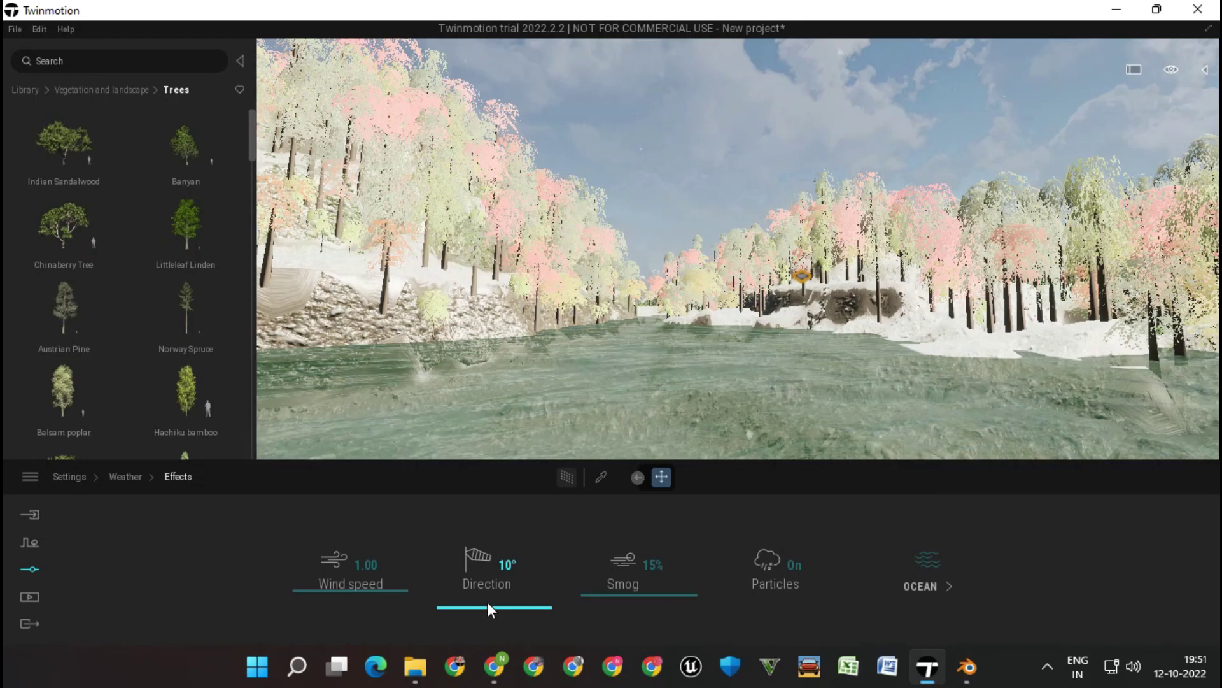
{"action": "left_click_drag", "start_coordinate": [370, 599], "coordinate": [359, 474]}
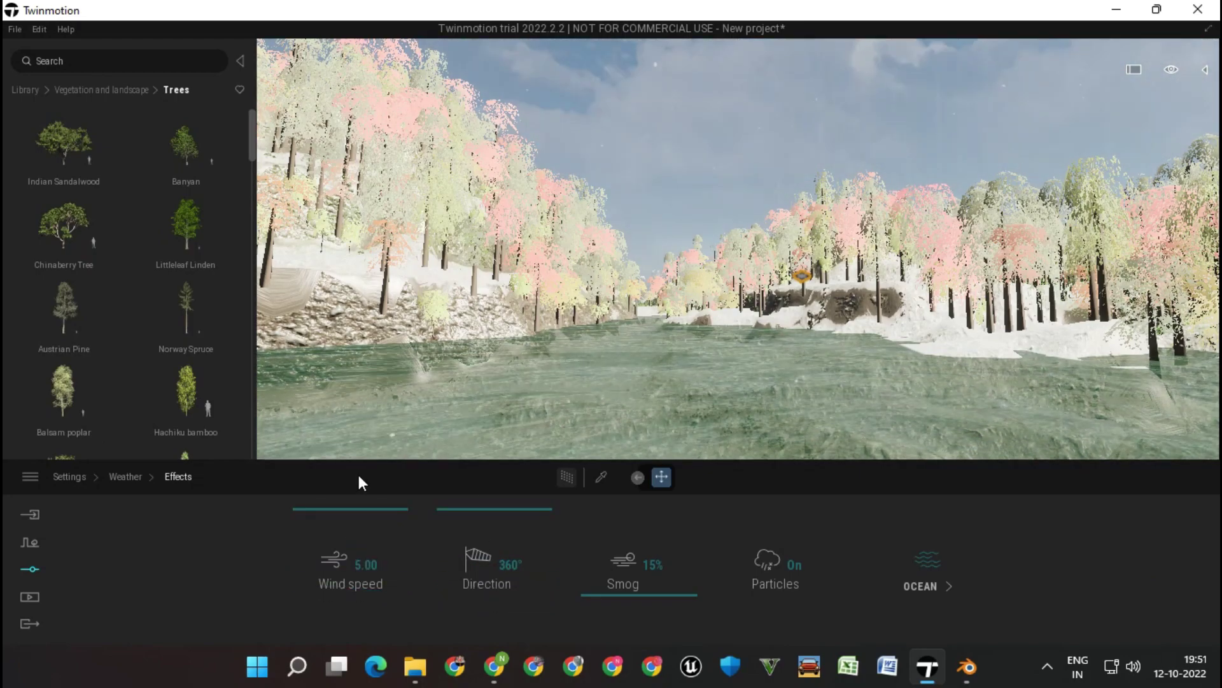
{"action": "left_click_drag", "start_coordinate": [612, 594], "coordinate": [615, 509]}
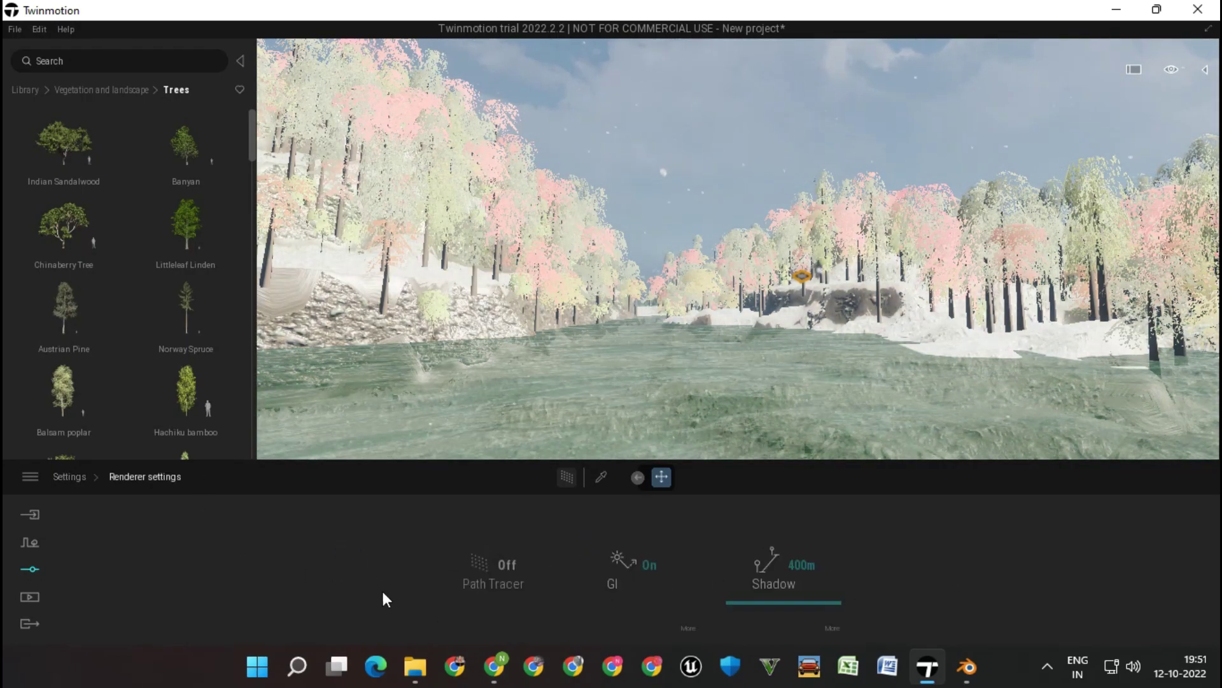
- Set shadow distance to 4400m and the lighting environment to Backdrop HDRI
{"action": "left_click_drag", "start_coordinate": [784, 602], "coordinate": [785, 519]}
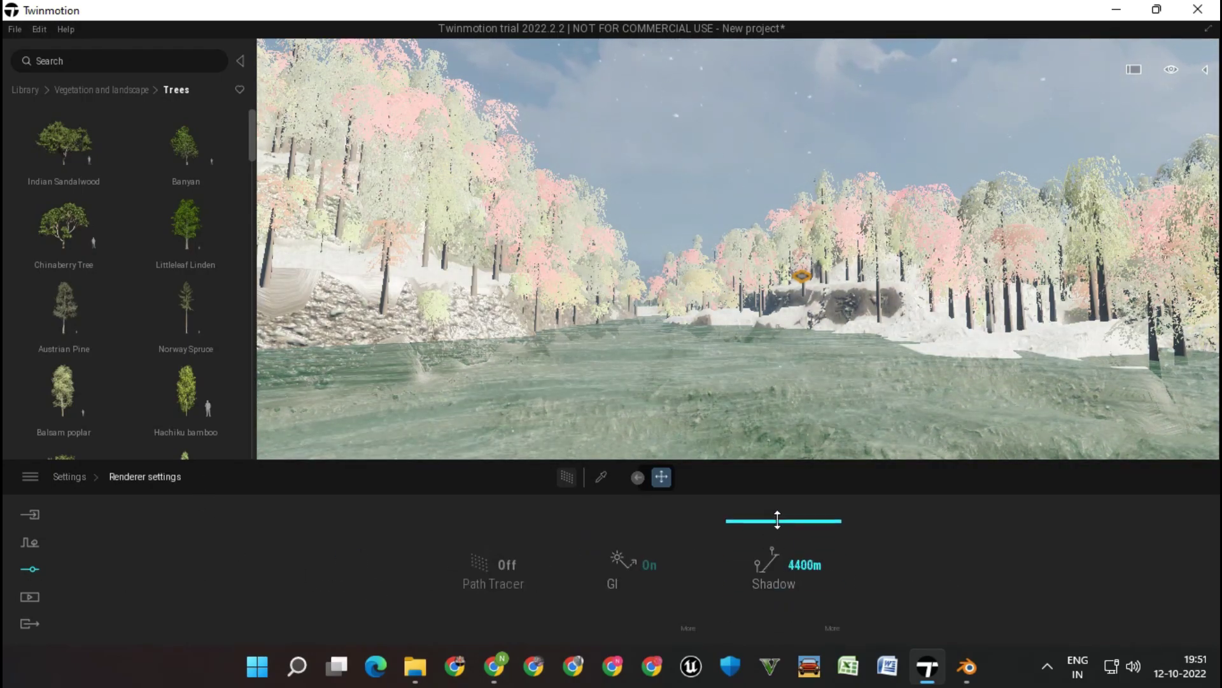
{"action": "left_click", "coordinate": [339, 571]}
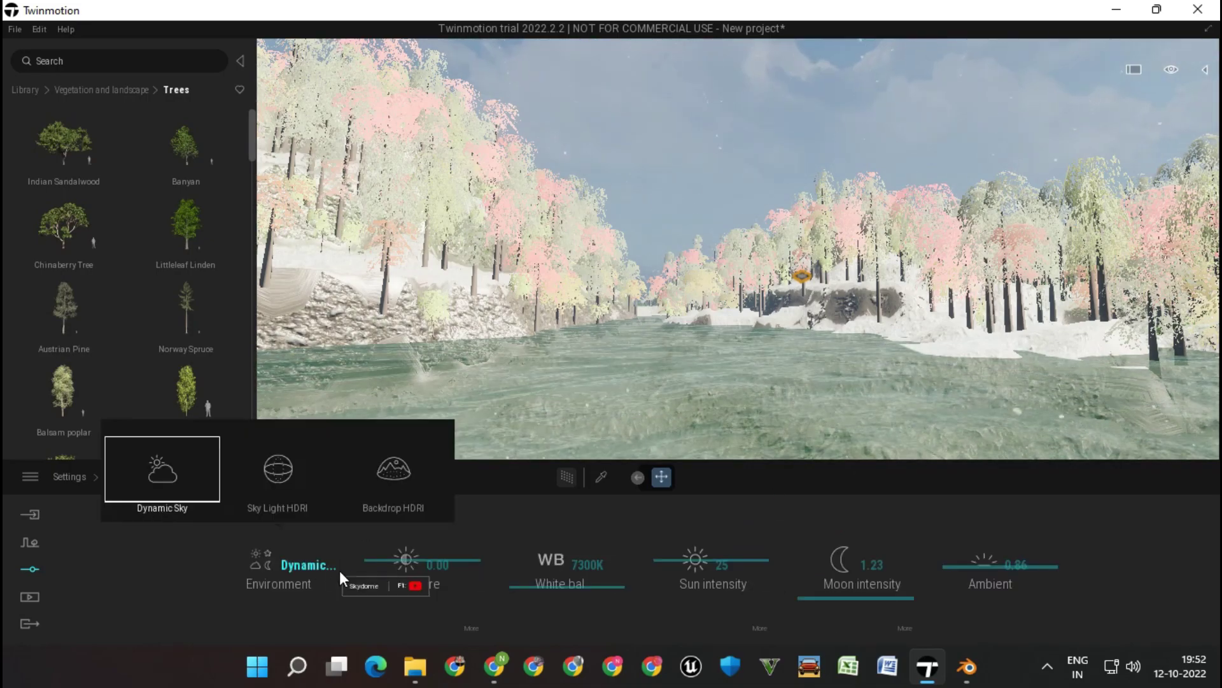
{"action": "left_click", "coordinate": [302, 508]}
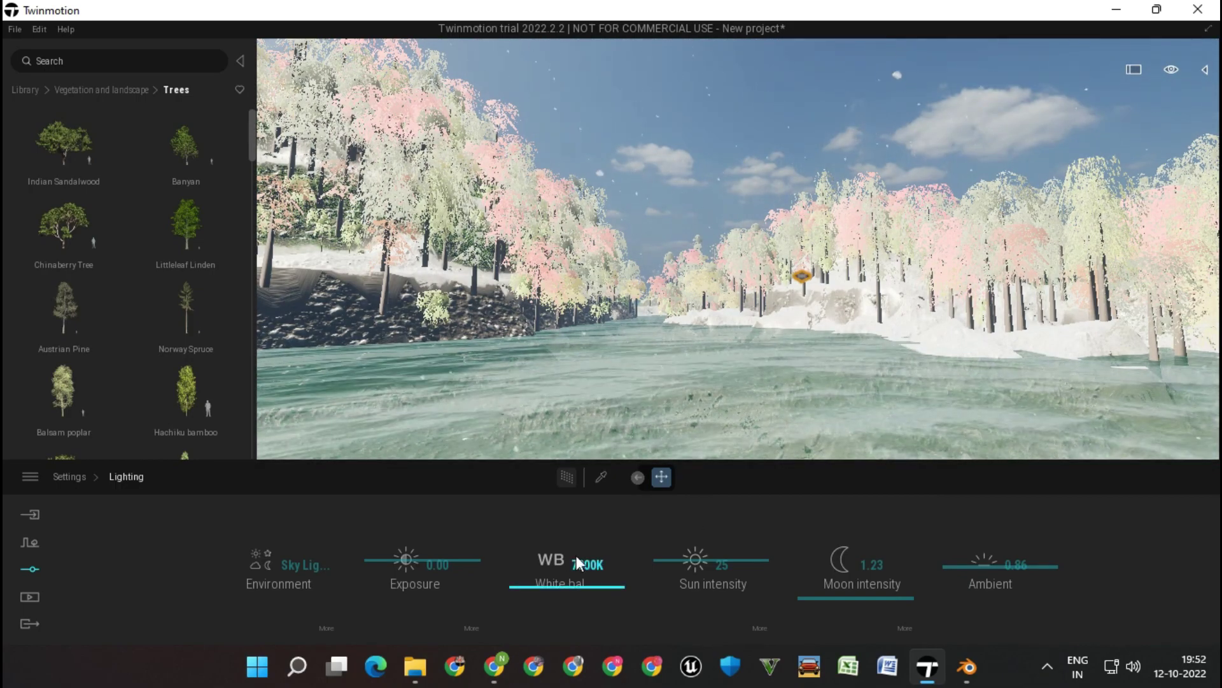
{"action": "left_click", "coordinate": [394, 480]}
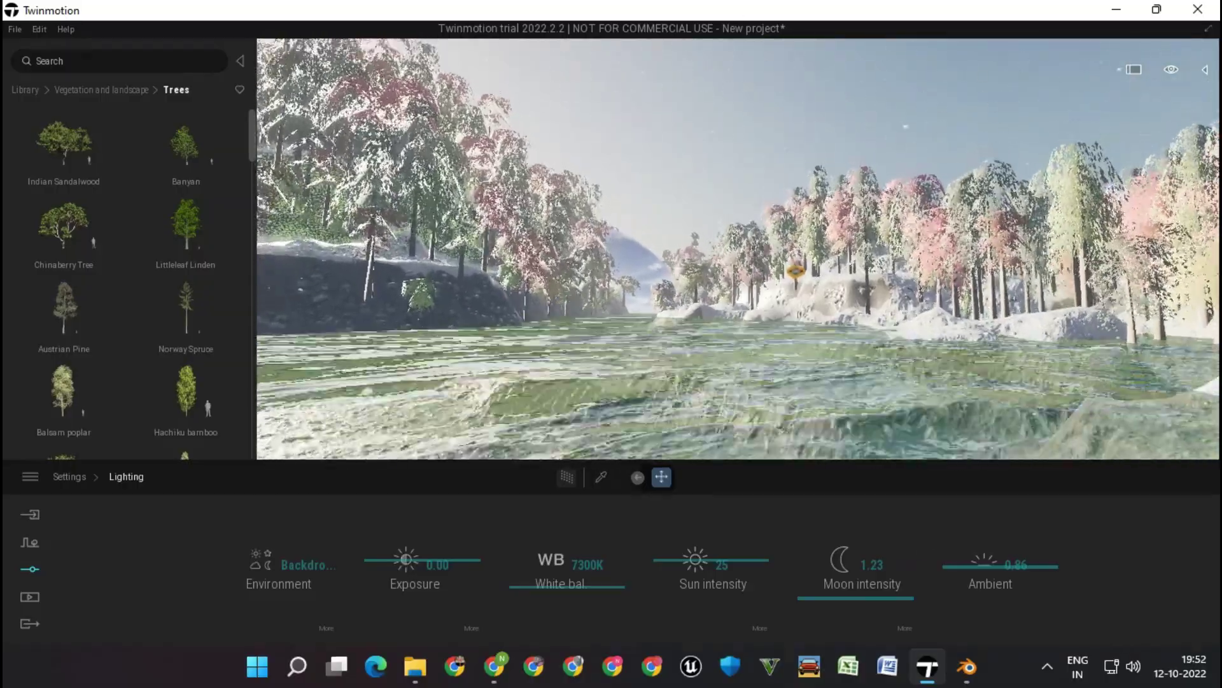
{"action": "left_click_drag", "start_coordinate": [965, 194], "coordinate": [1178, 197]}
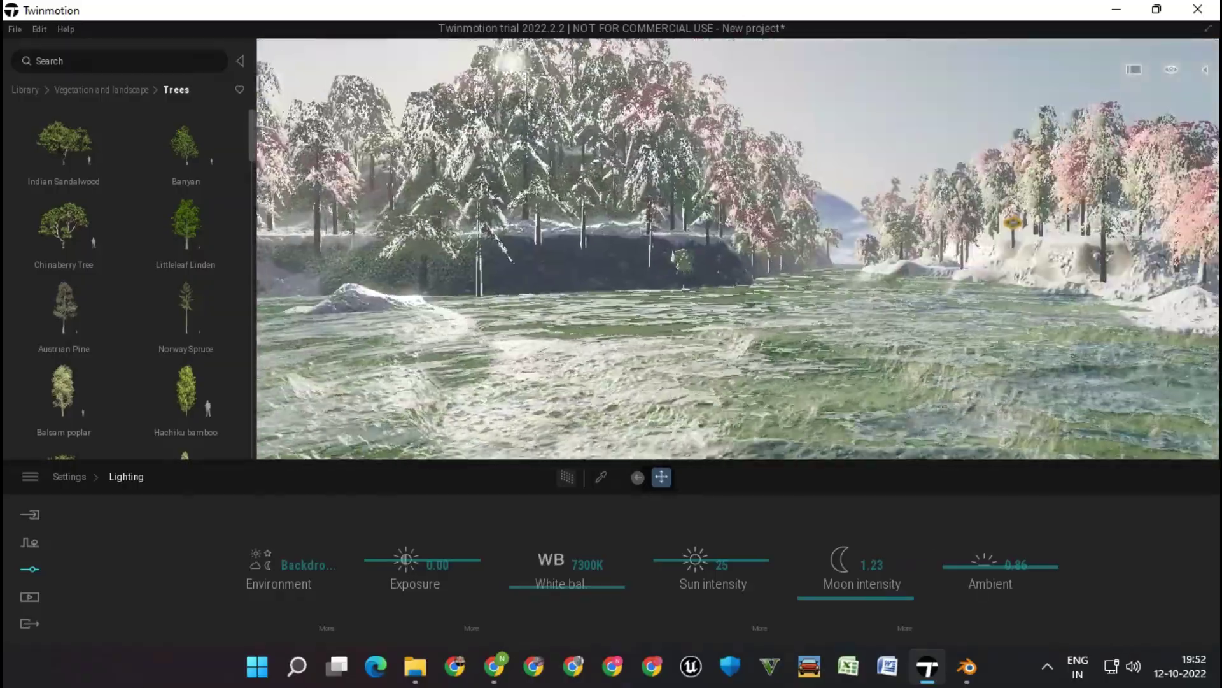
{"action": "left_click_drag", "start_coordinate": [1012, 222], "coordinate": [976, 148]}
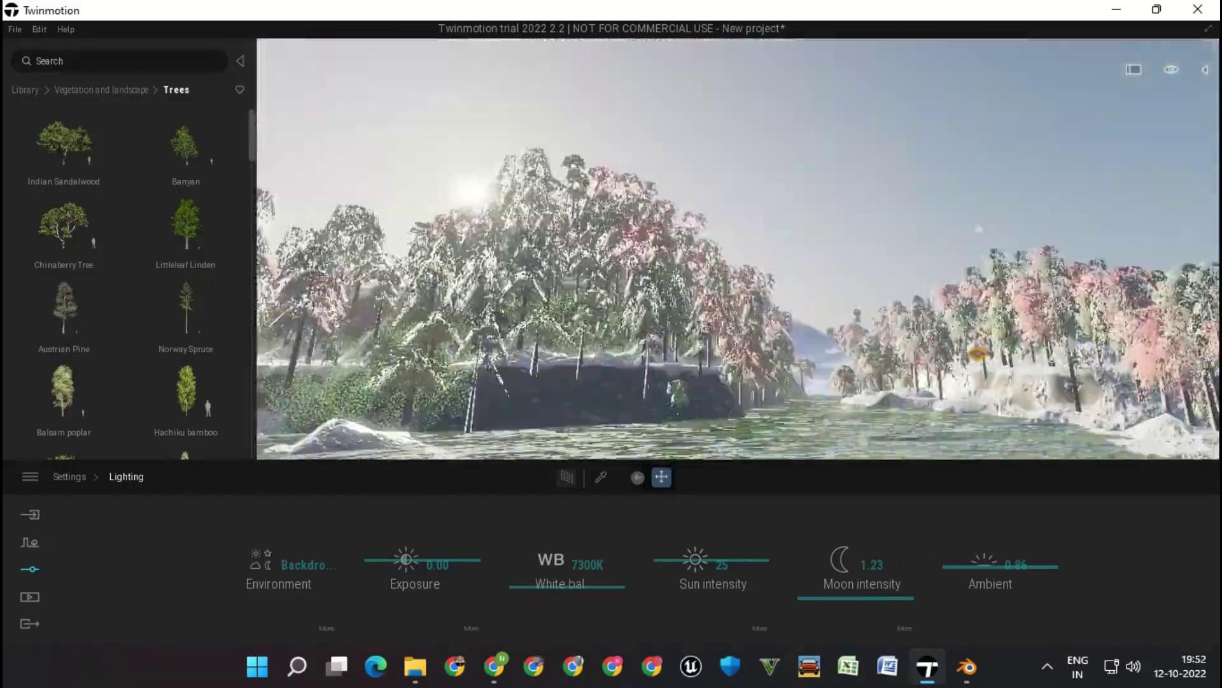